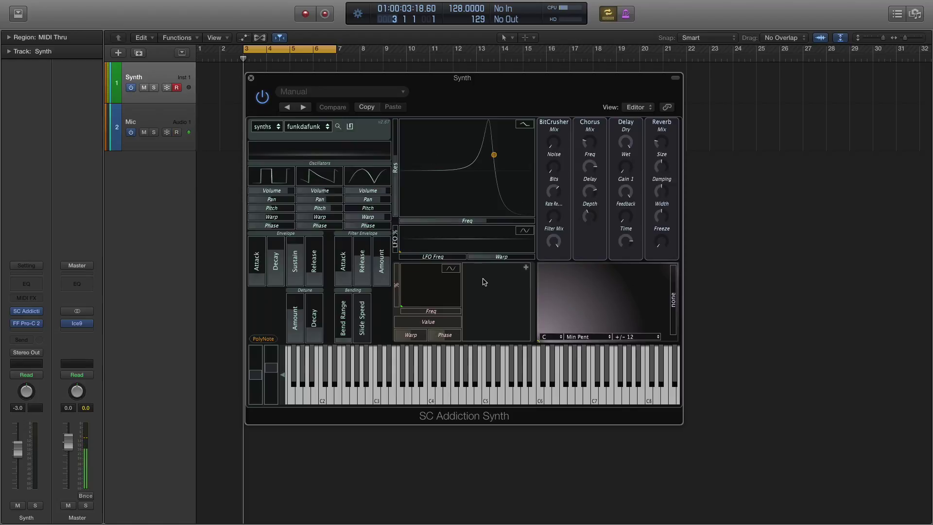
# - Look through the XY pad's assignable parameters without assigning any, then sweep the pad to play notes
pyautogui.click(525, 267)
pyautogui.click(502, 281)
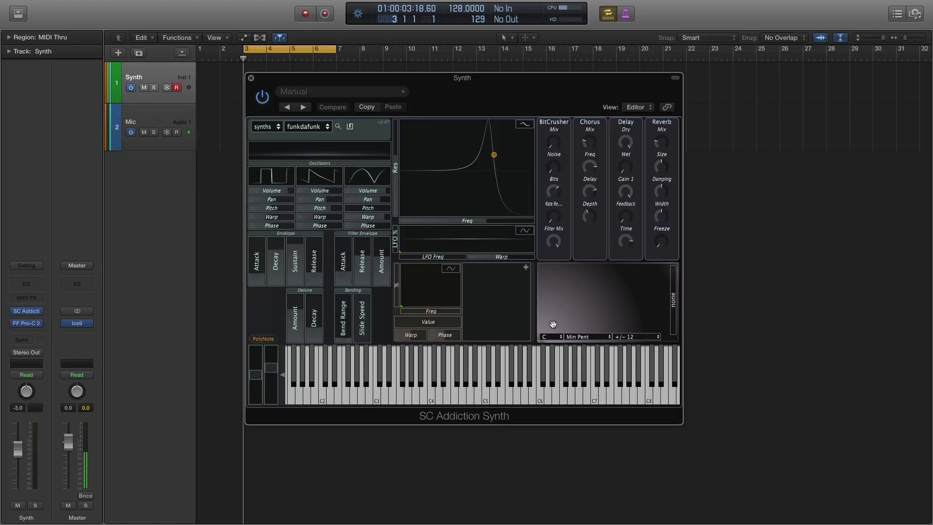
pyautogui.click(671, 288)
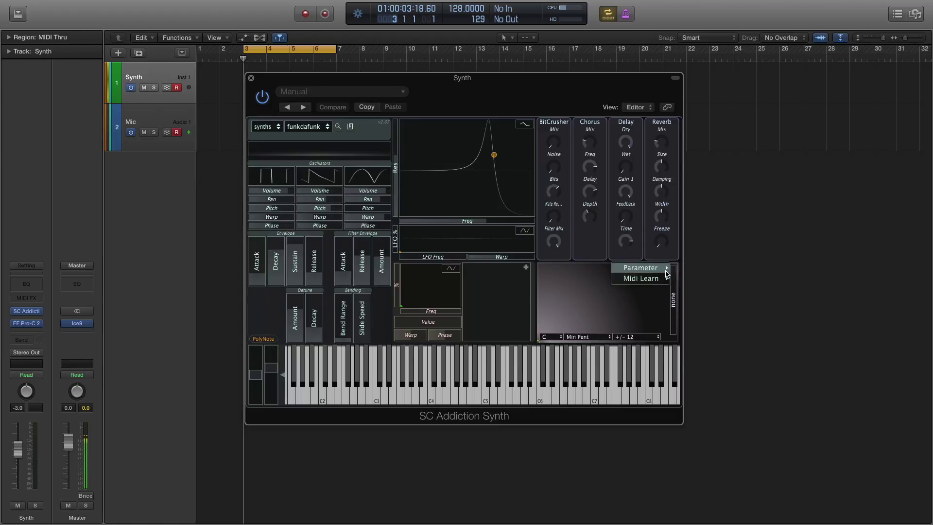
pyautogui.moveTo(663, 270)
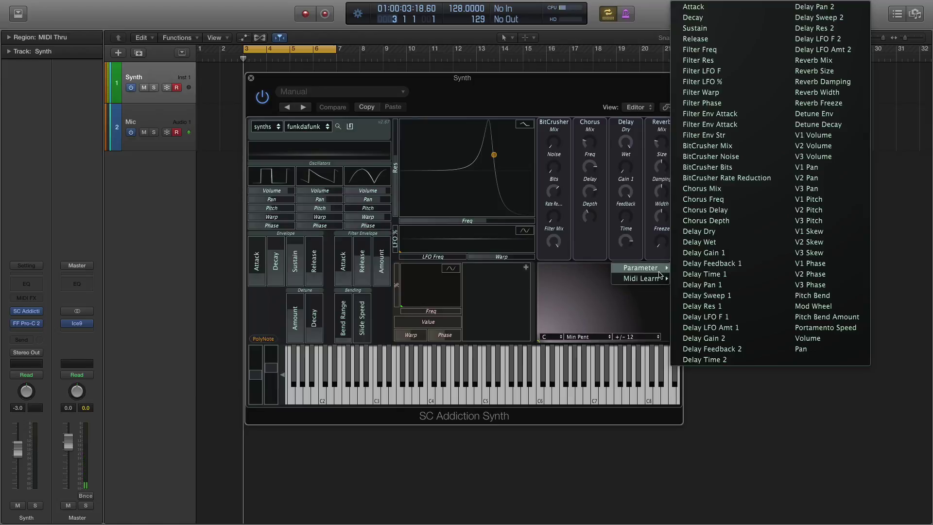
pyautogui.click(565, 296)
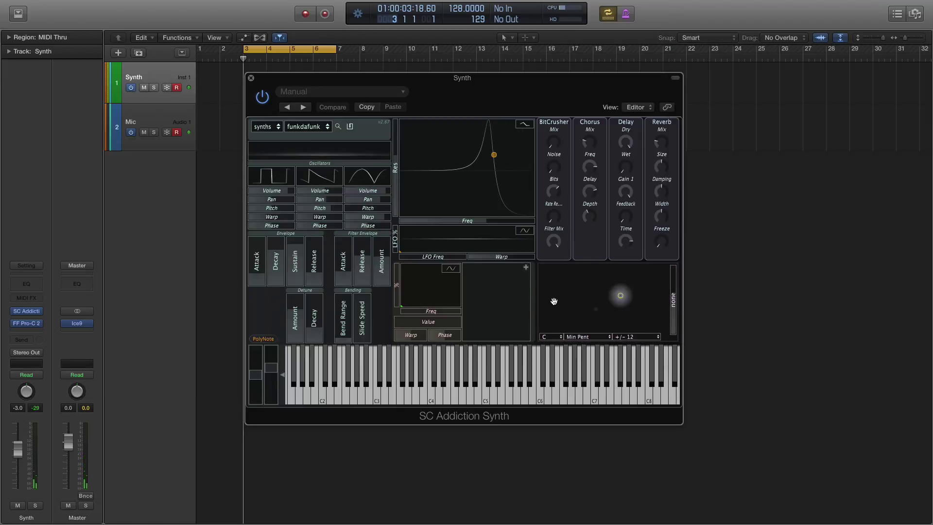
pyautogui.moveTo(550, 317); pyautogui.dragTo(530, 346)
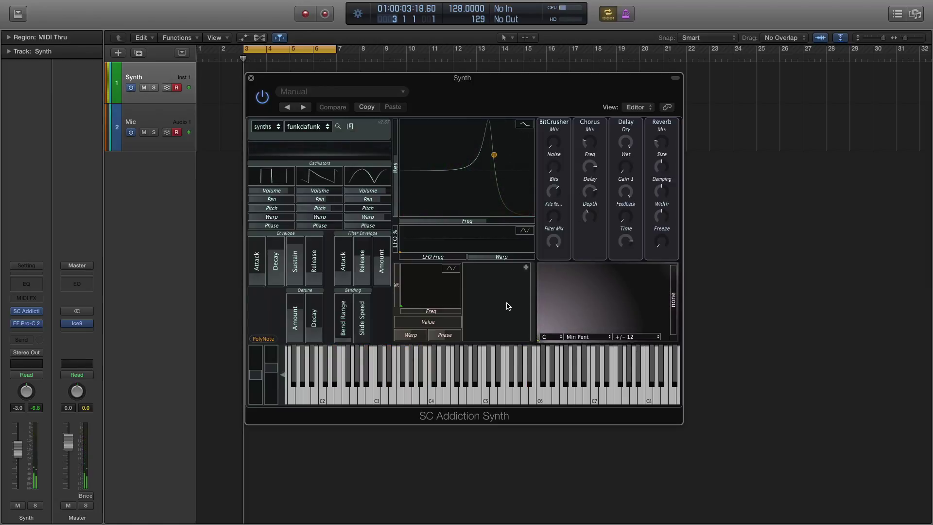
# - Sort presets by name and audition asturias, badlands, bassic E 2 and bassic, ending on be sting
pyautogui.click(339, 129)
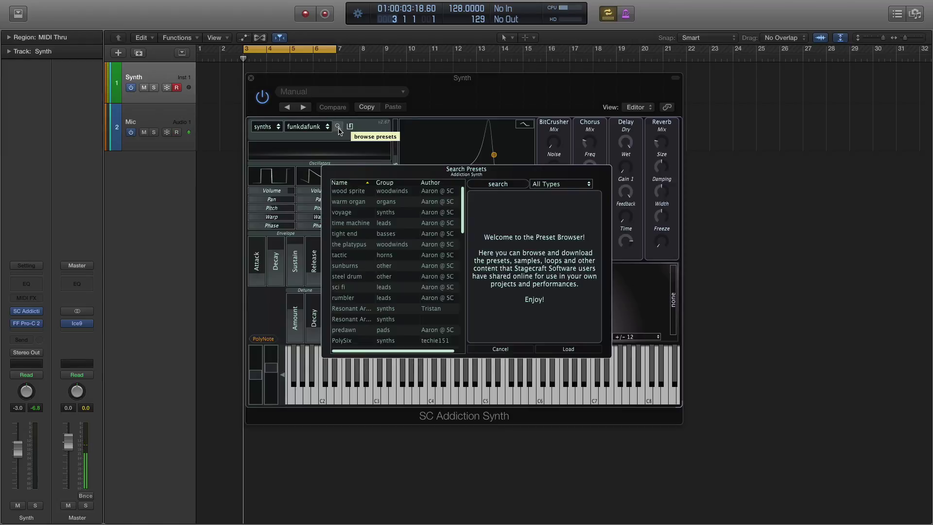
pyautogui.click(368, 185)
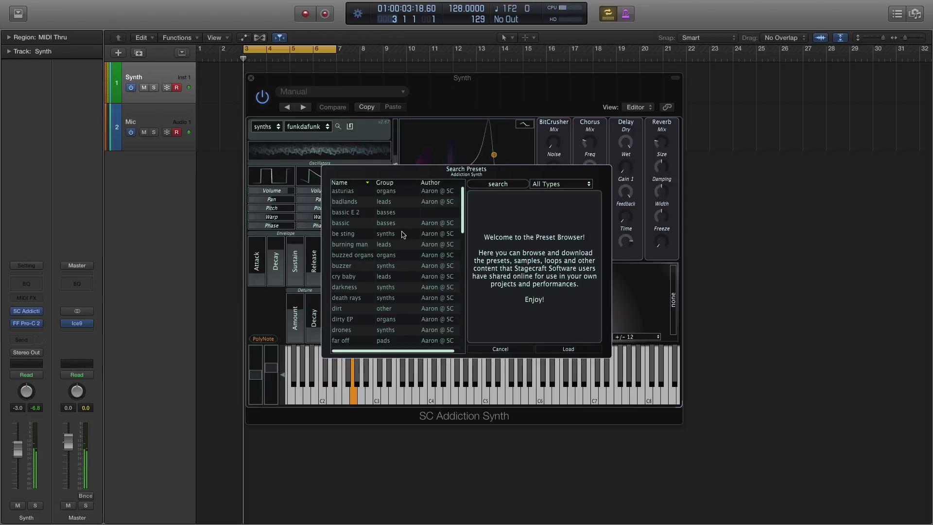
pyautogui.click(348, 194)
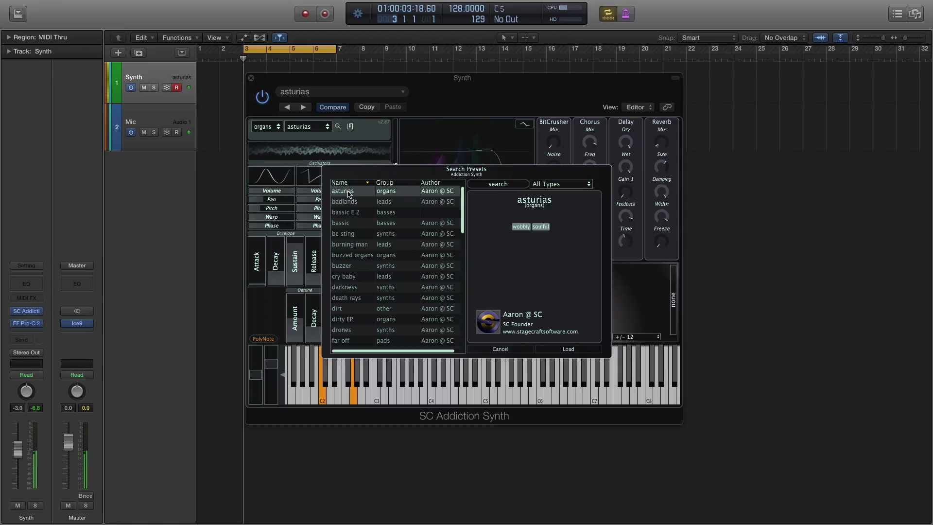
pyautogui.press('Down')
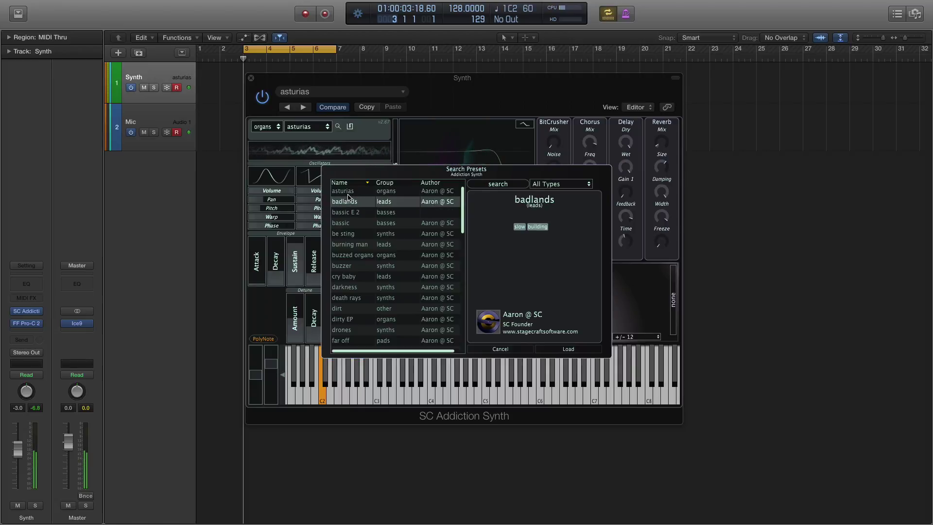
pyautogui.doubleClick(352, 204)
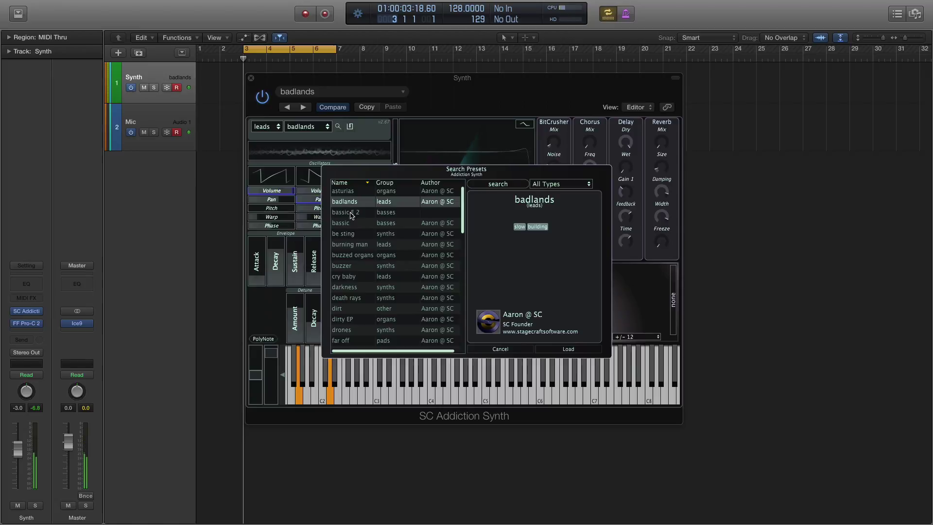
pyautogui.click(352, 213)
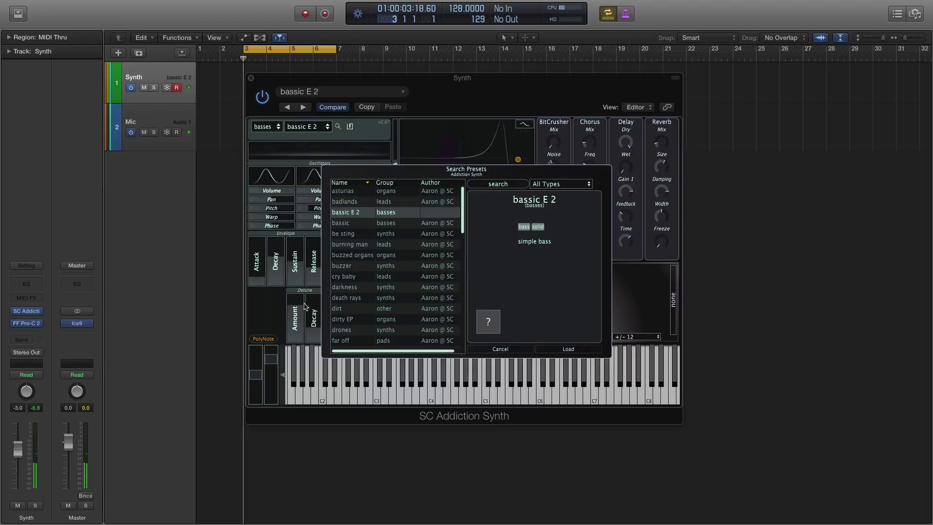
pyautogui.click(347, 226)
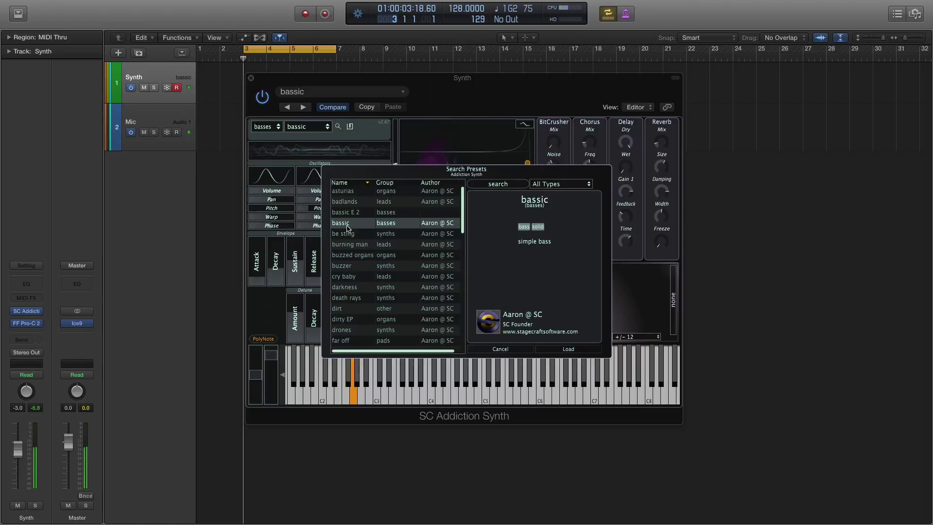
pyautogui.click(348, 236)
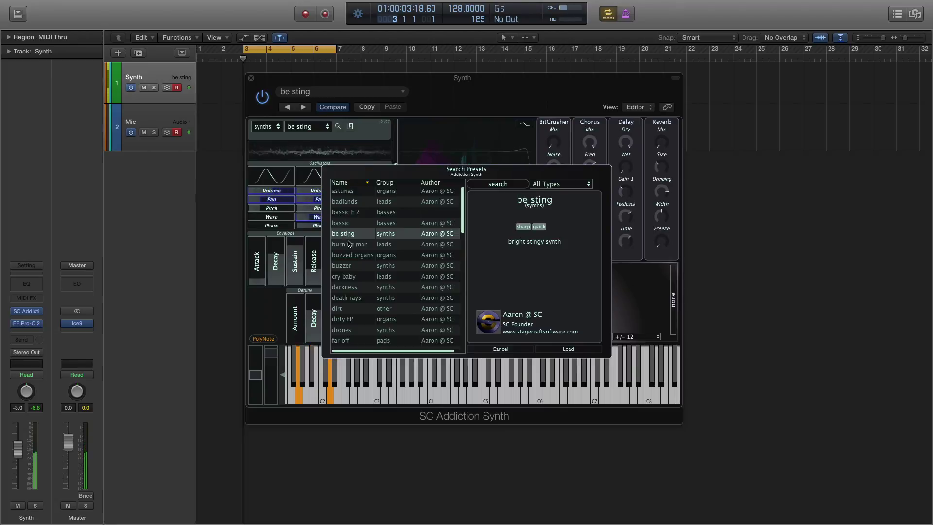
# - Load burning man, buzzed organs, buzzer and cry baby in turn, finishing with darkness
pyautogui.click(349, 244)
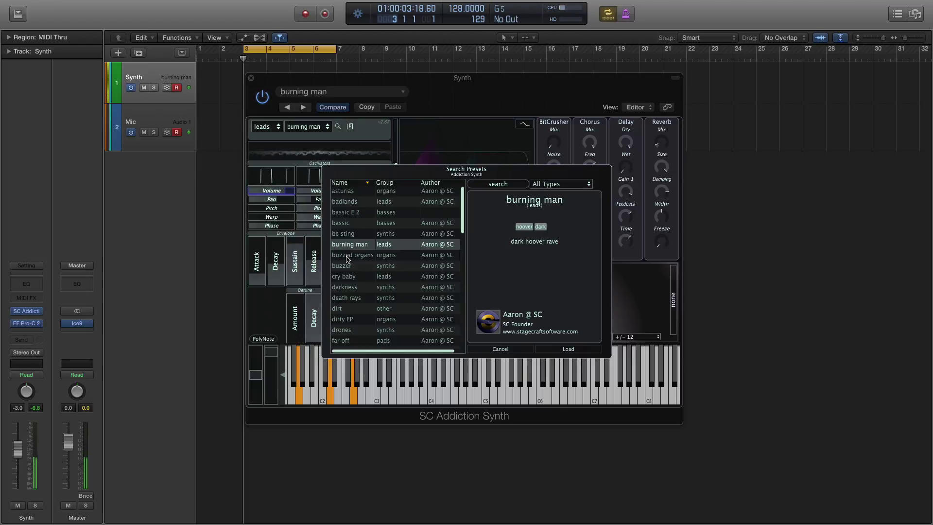
pyautogui.click(347, 255)
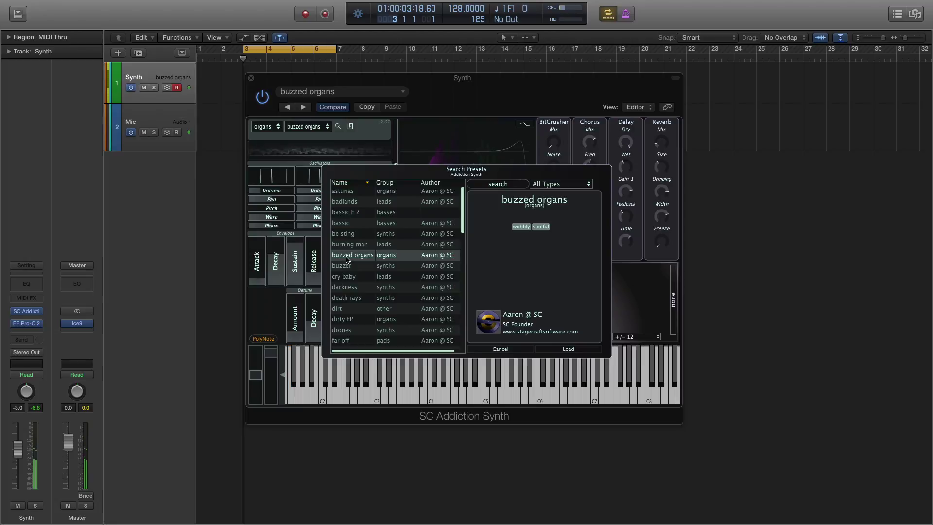
pyautogui.click(345, 267)
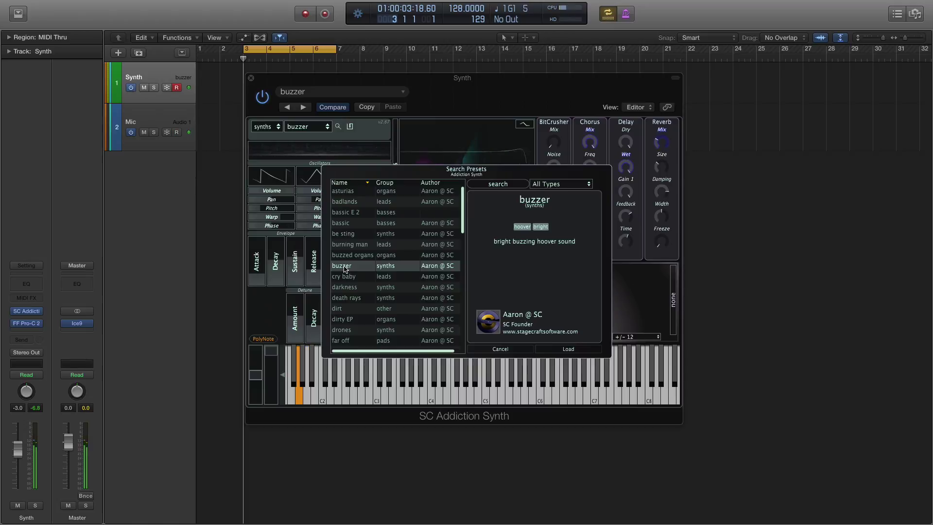
pyautogui.click(349, 278)
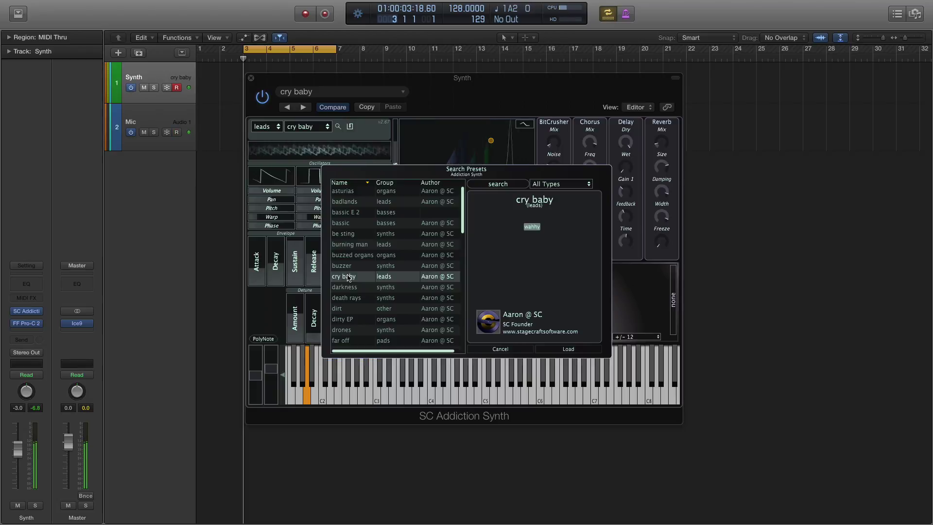
pyautogui.click(351, 287)
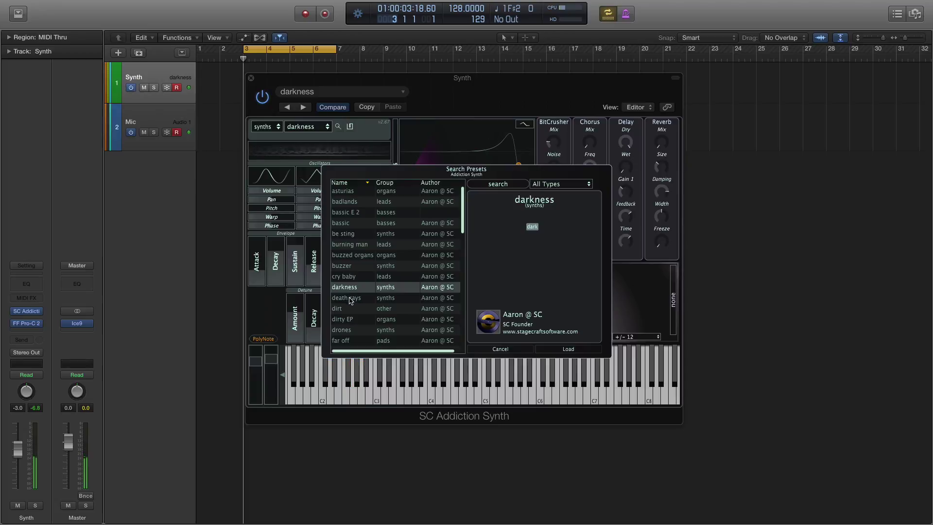
# - Load death rays, dirt, dirty EP and drones in turn, finishing with far off pad
pyautogui.click(349, 297)
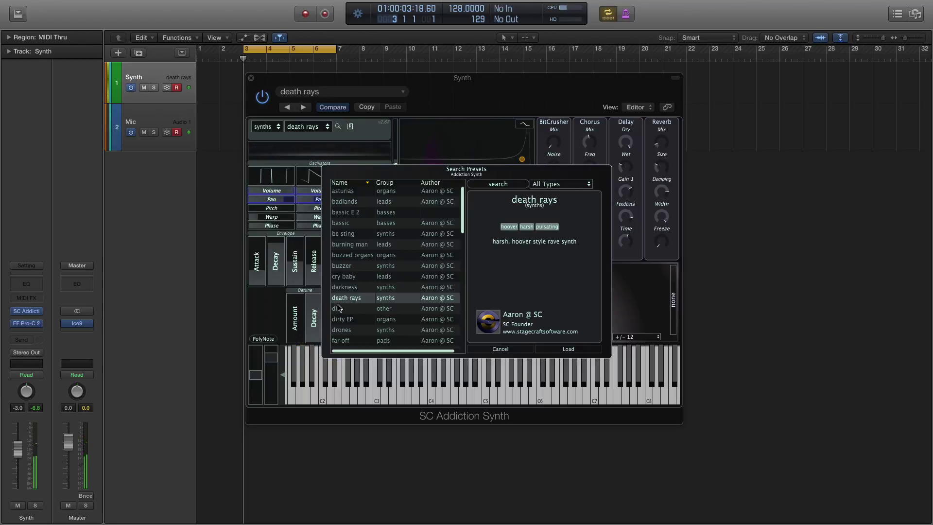
pyautogui.click(339, 308)
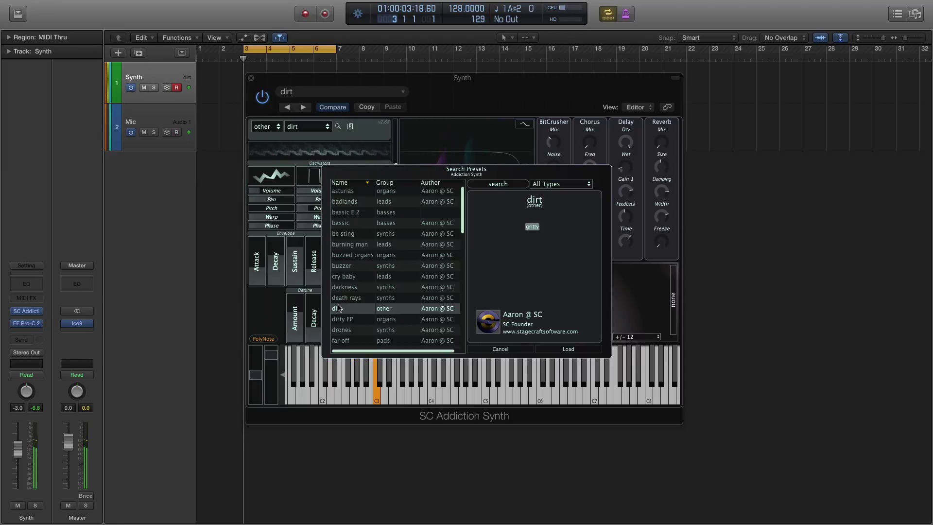
pyautogui.click(341, 320)
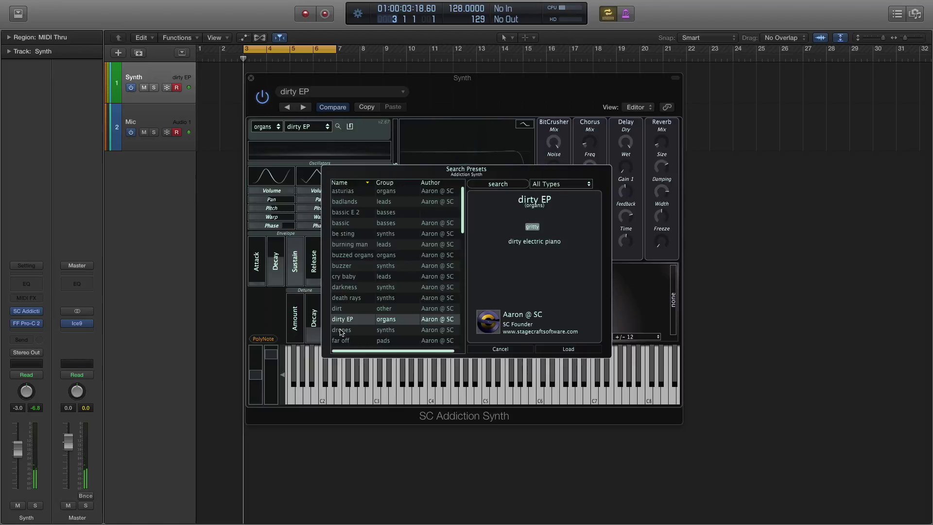
pyautogui.click(341, 330)
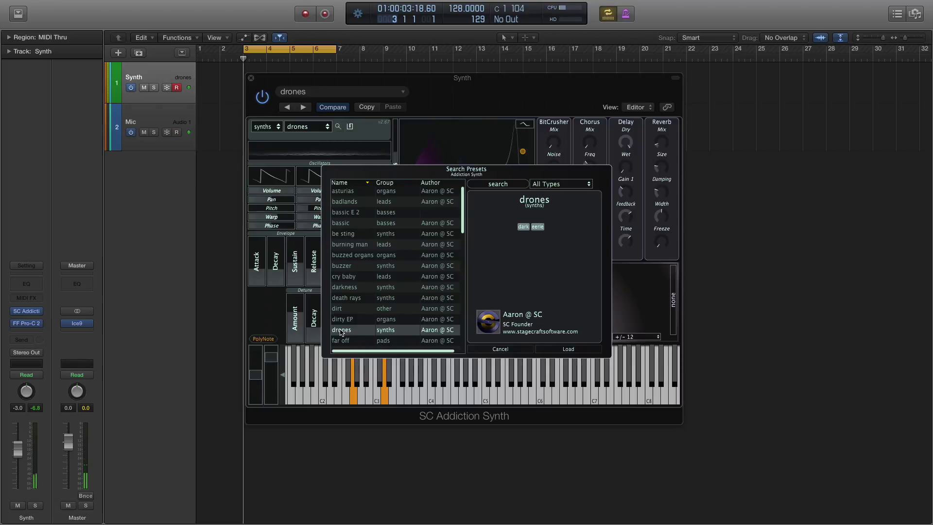
pyautogui.click(344, 341)
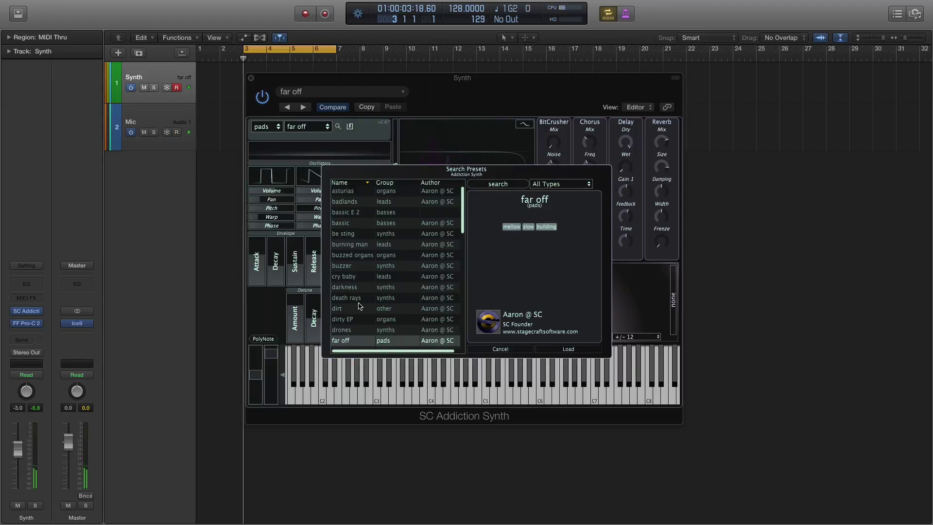
# - Audition funk the police, funkdafunkZ, funkyback, ghosts pad and glass organ, ending on grampas funk
pyautogui.scroll(-5, 359, 305)
pyautogui.scroll(-5, 359, 306)
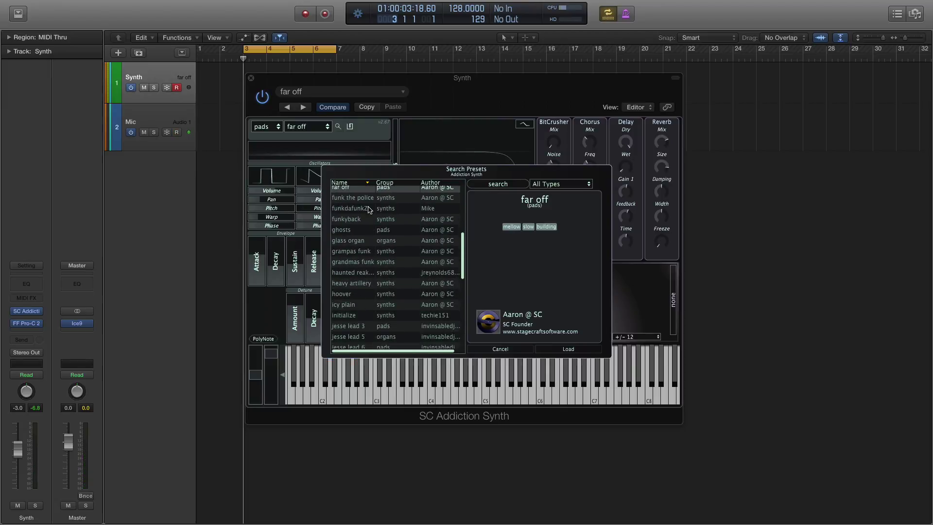
pyautogui.click(364, 201)
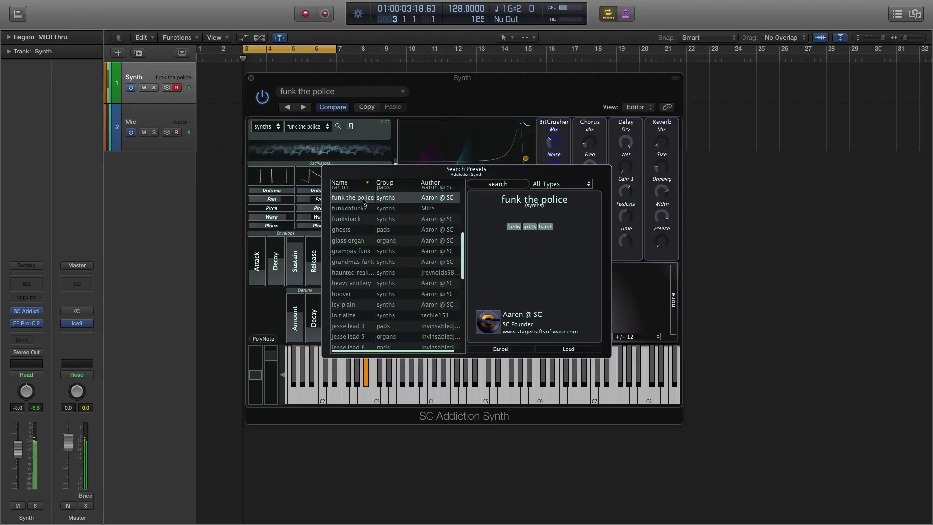
pyautogui.click(360, 208)
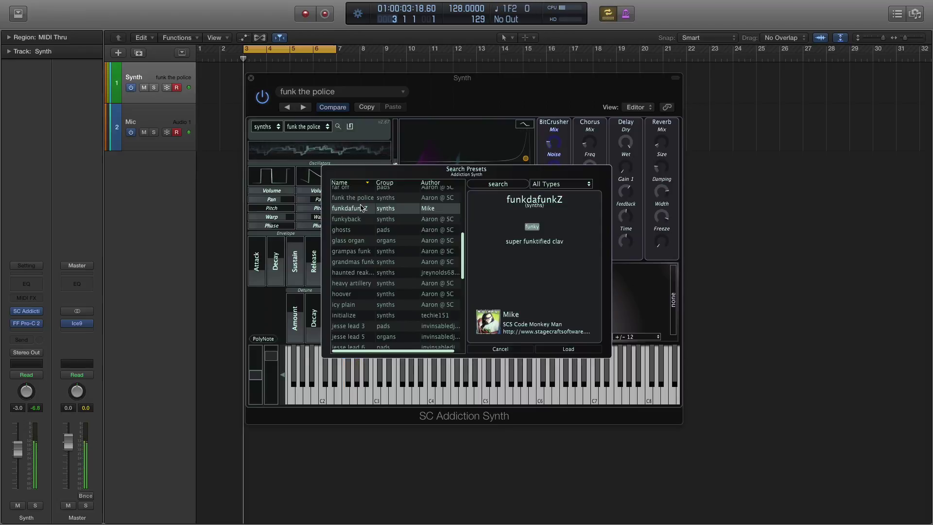
pyautogui.click(354, 219)
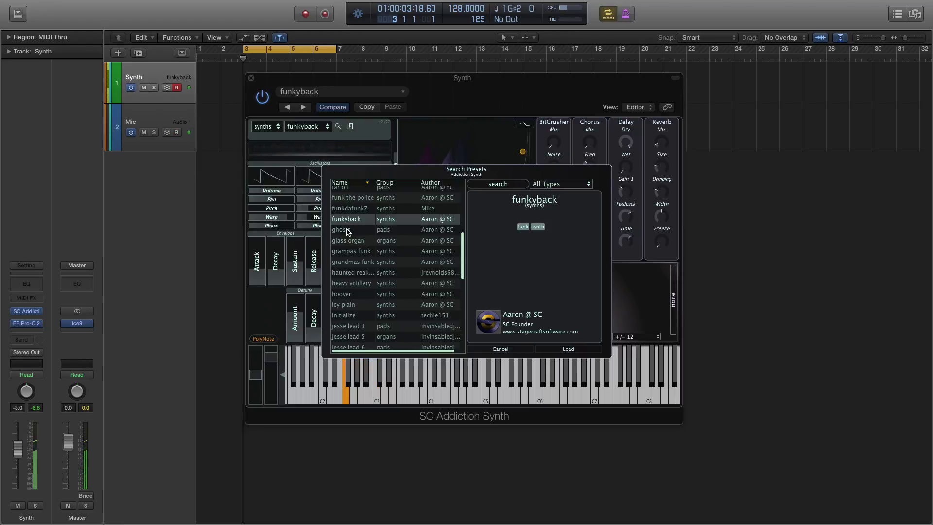
pyautogui.click(347, 231)
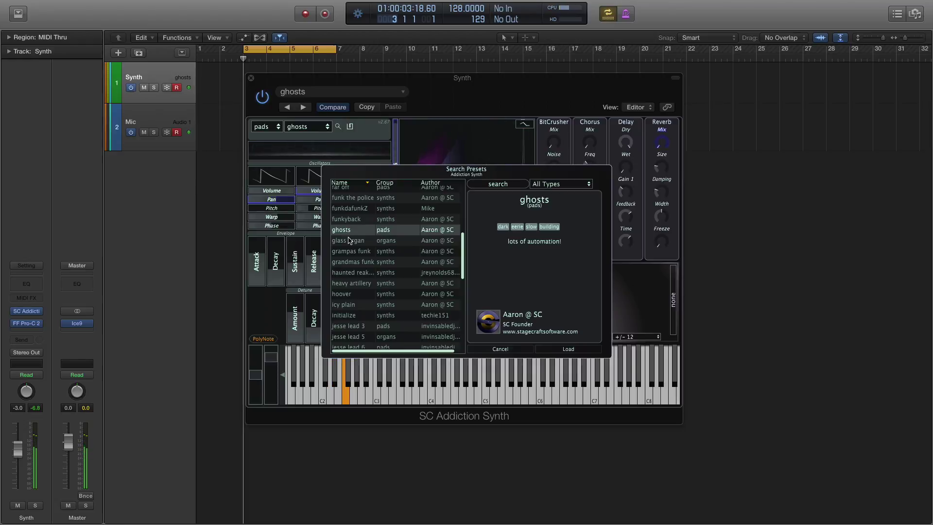
pyautogui.click(350, 240)
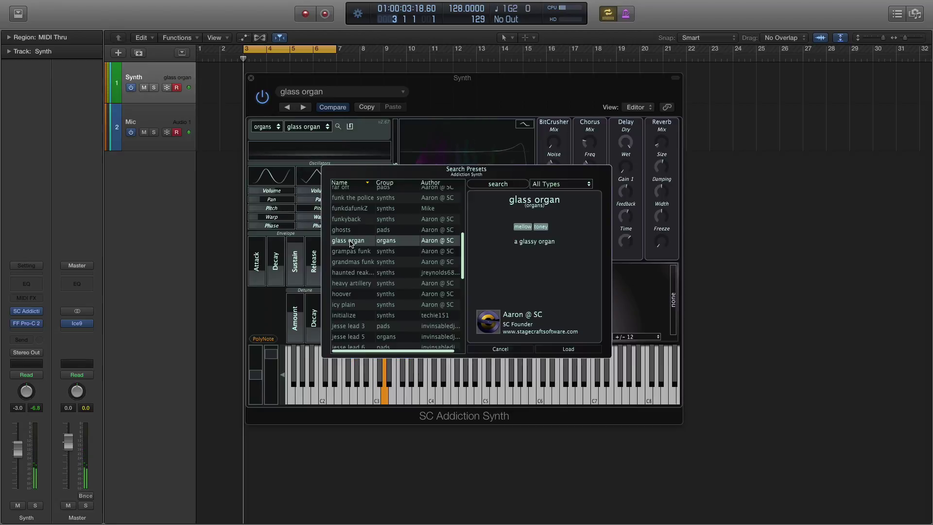
pyautogui.click(351, 251)
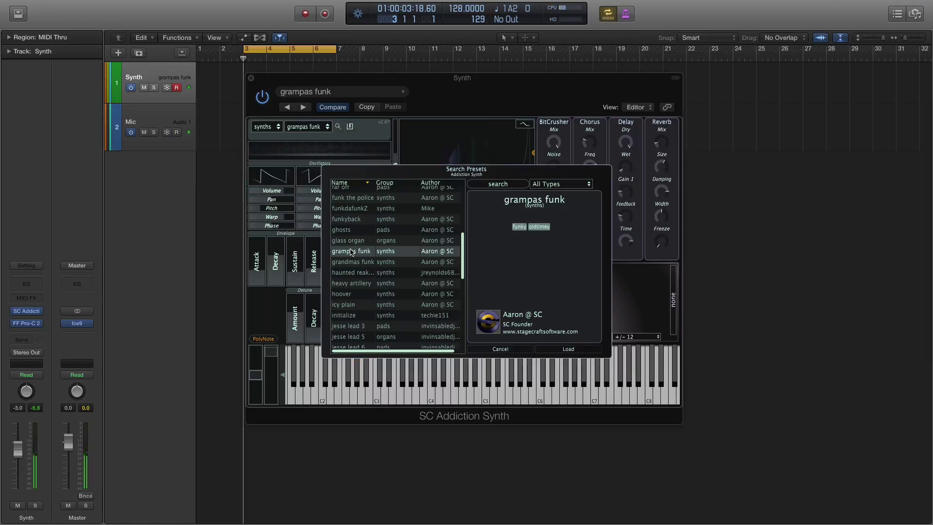
# - Audition grandmas funk, haunted reaktor, heavy artillery, hoover and icy plain presets
pyautogui.click(355, 265)
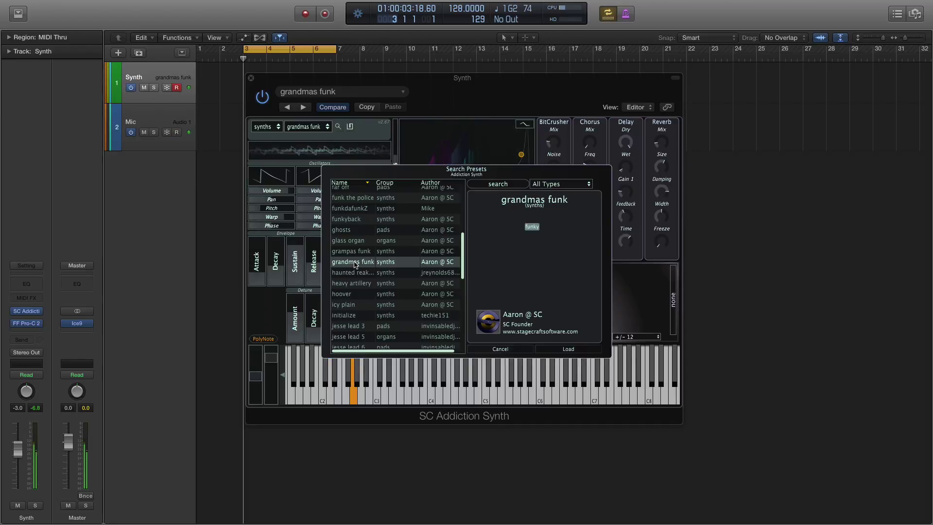
pyautogui.click(354, 273)
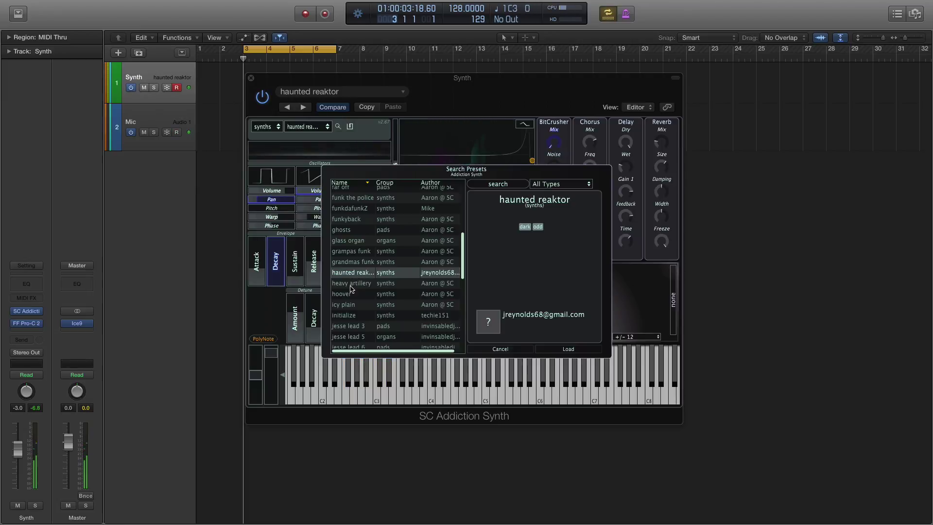
pyautogui.click(351, 284)
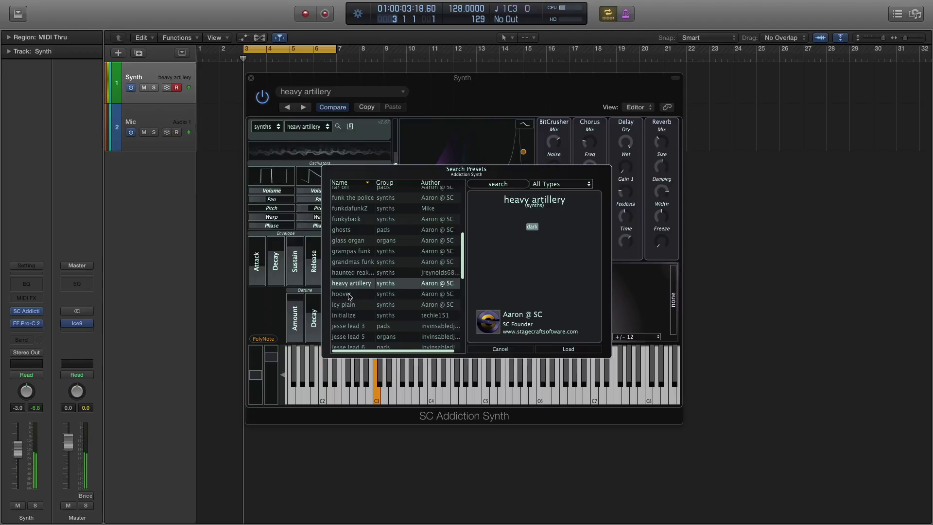
pyautogui.click(348, 294)
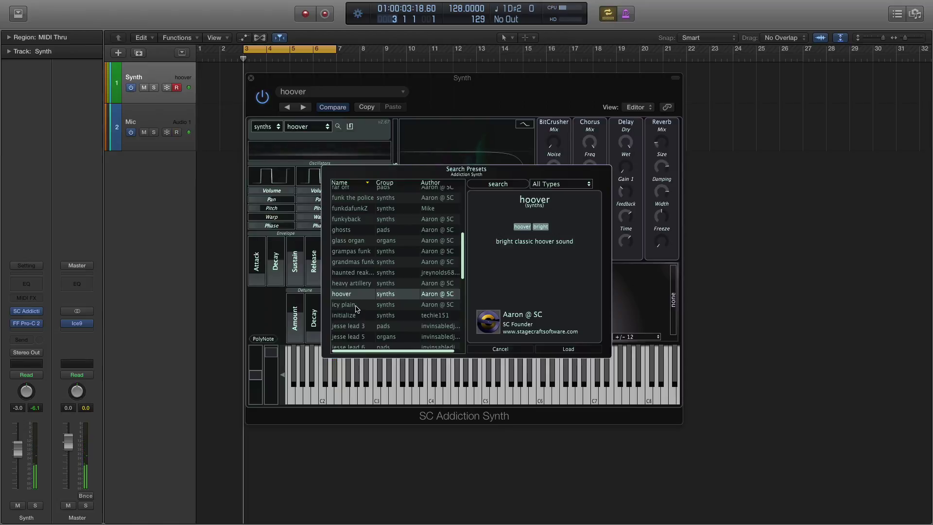
pyautogui.click(357, 306)
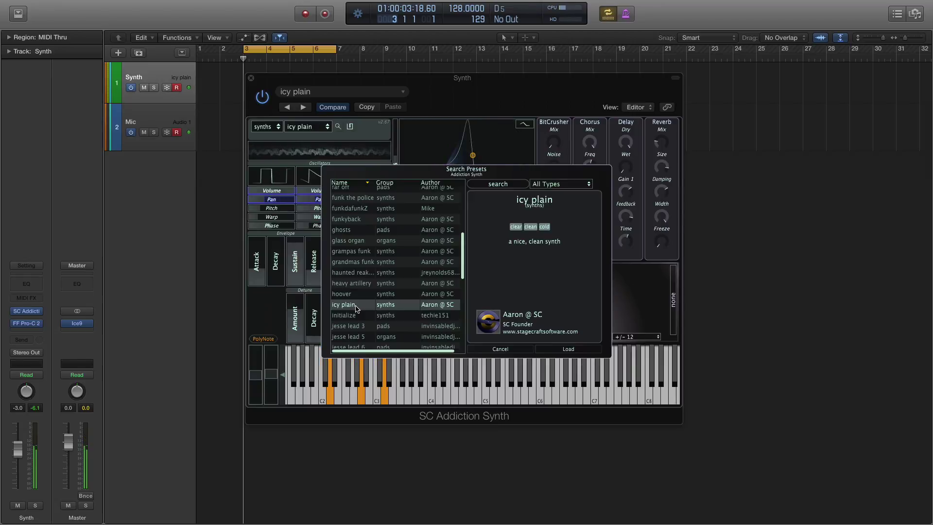
# - Load initialize, jesse lead 3, then jesse lead 5, and scroll further down the list
pyautogui.click(351, 319)
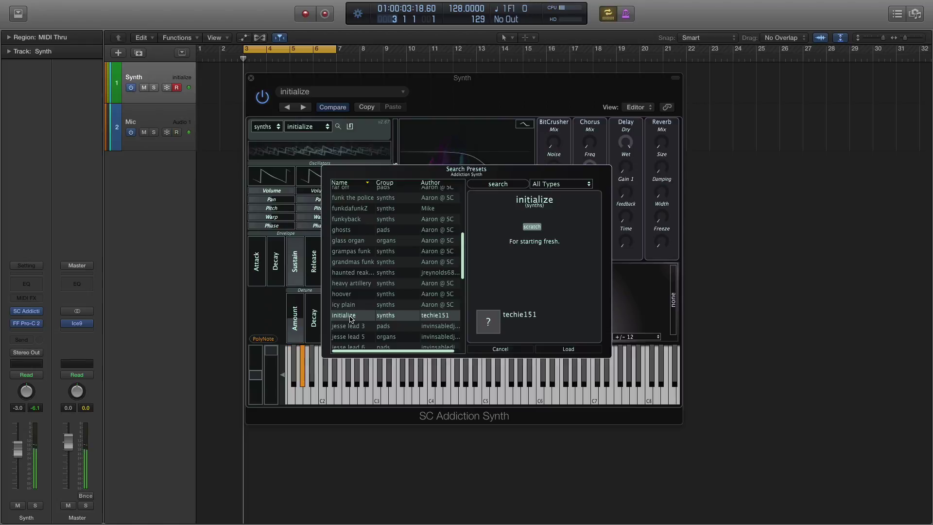
pyautogui.click(352, 325)
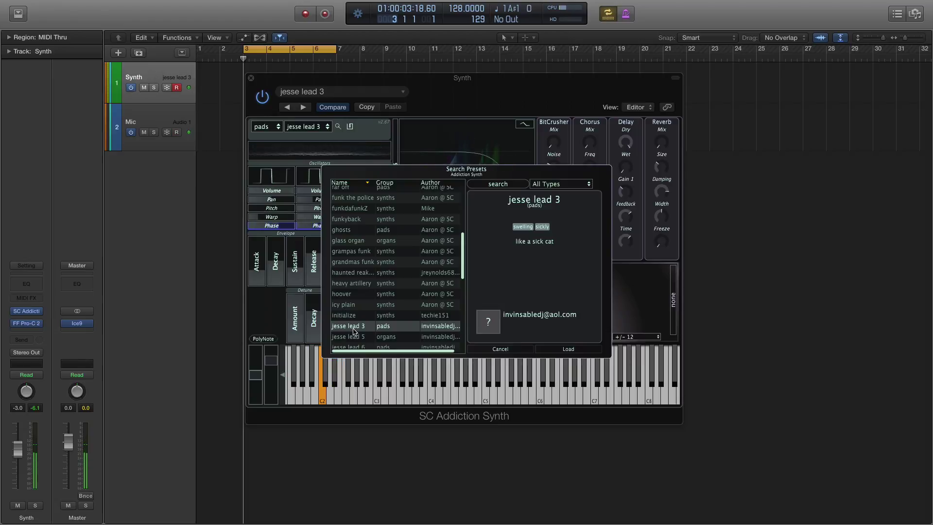
pyautogui.click(353, 337)
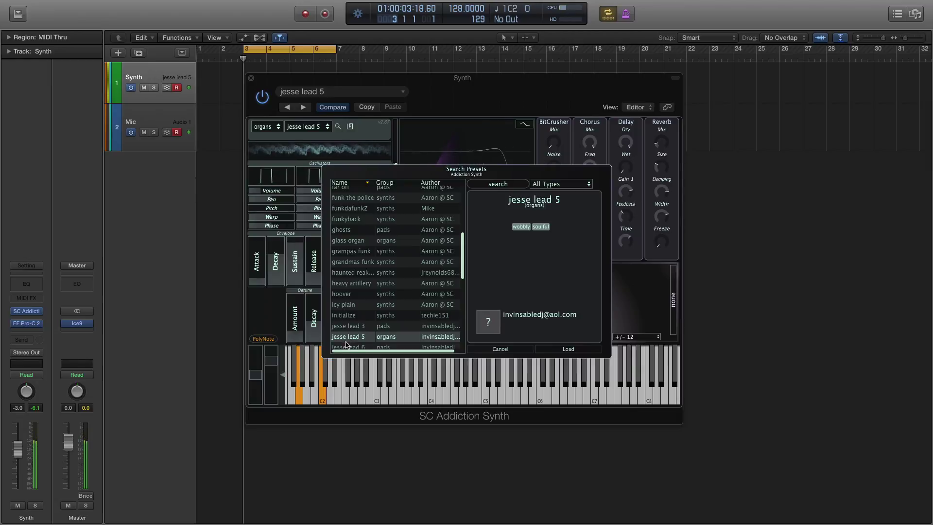
pyautogui.scroll(-4, 365, 326)
pyautogui.scroll(-3, 367, 323)
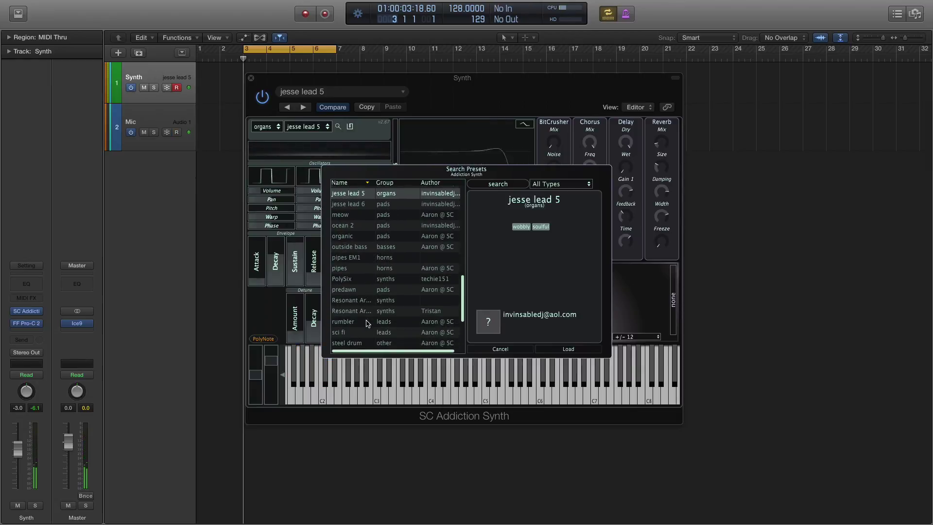
# - Audition jesse lead 6, meow, ocean 2, organic and outside bass presets
pyautogui.click(353, 205)
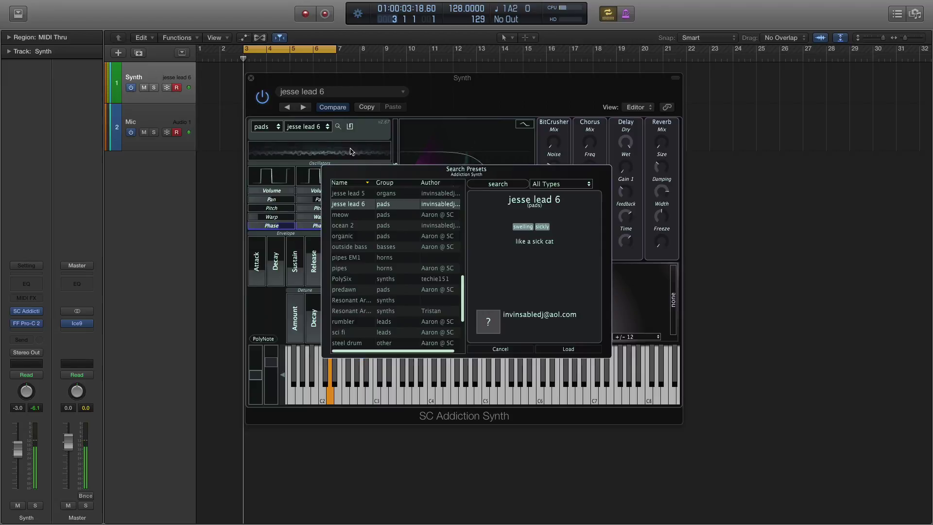
pyautogui.click(347, 216)
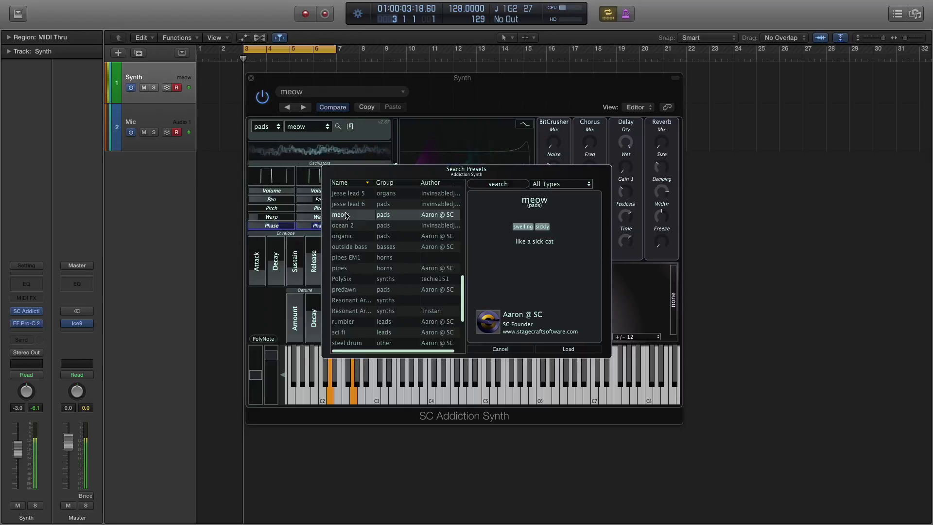
pyautogui.click(347, 228)
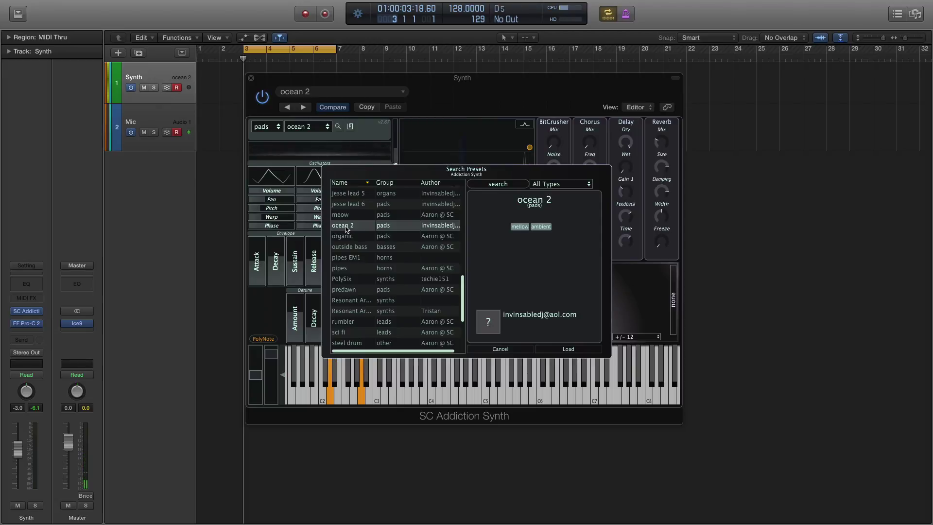
pyautogui.click(346, 236)
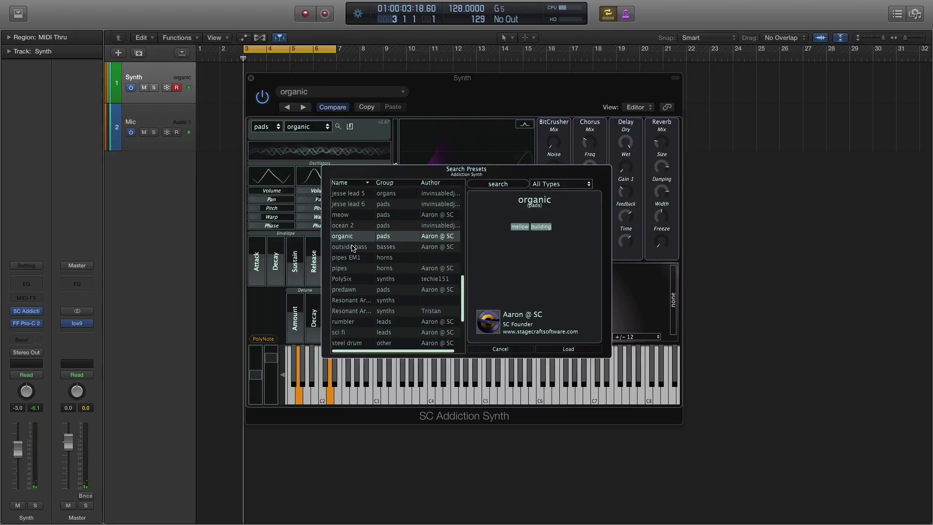
pyautogui.click(352, 247)
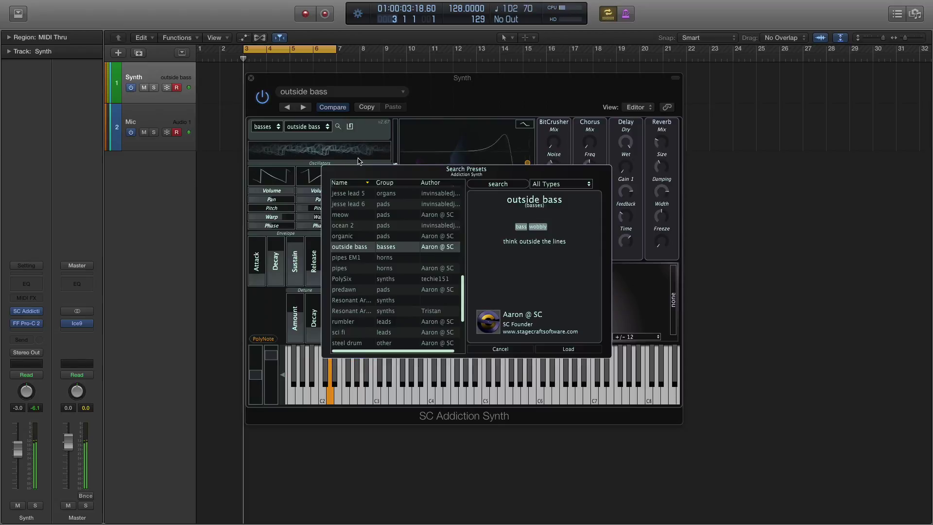
# - Toggle the Mic track's record enable on and off, then load pipes EM1
pyautogui.click(177, 132)
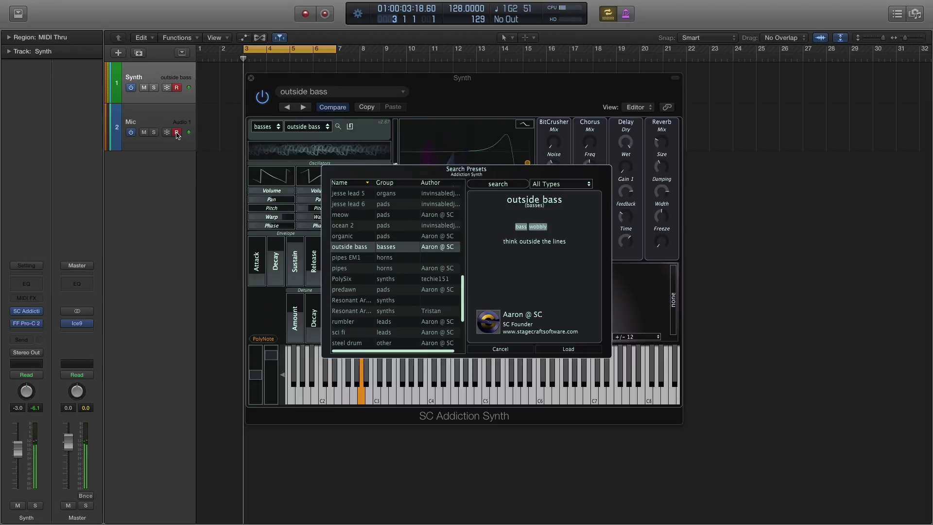
pyautogui.click(177, 133)
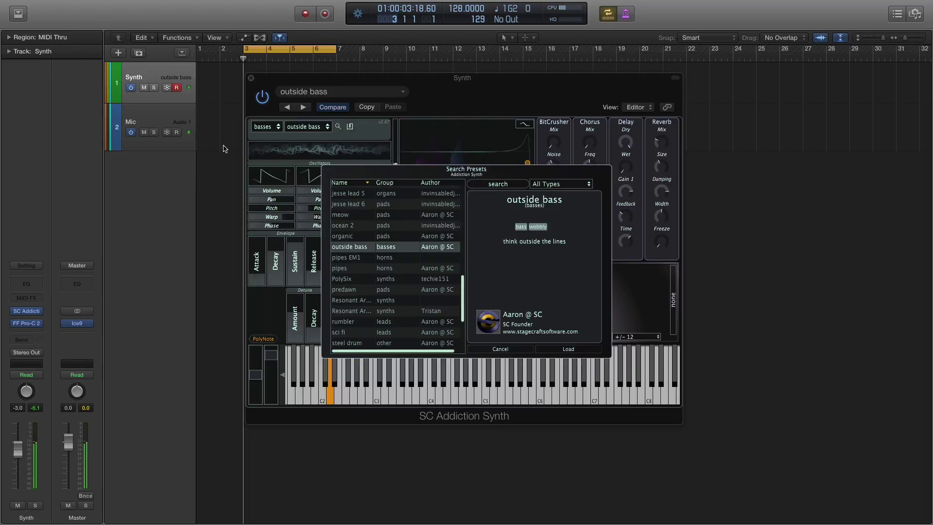
pyautogui.click(357, 257)
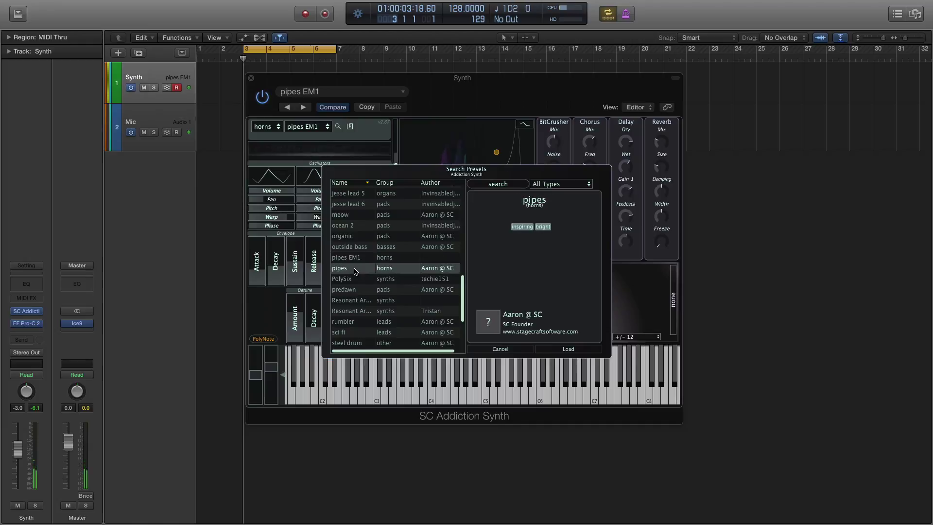
# - Audition pipes, PolySix, predawn, both Resonant Arp thing entries and rumbler, ending on sci fi
pyautogui.click(354, 270)
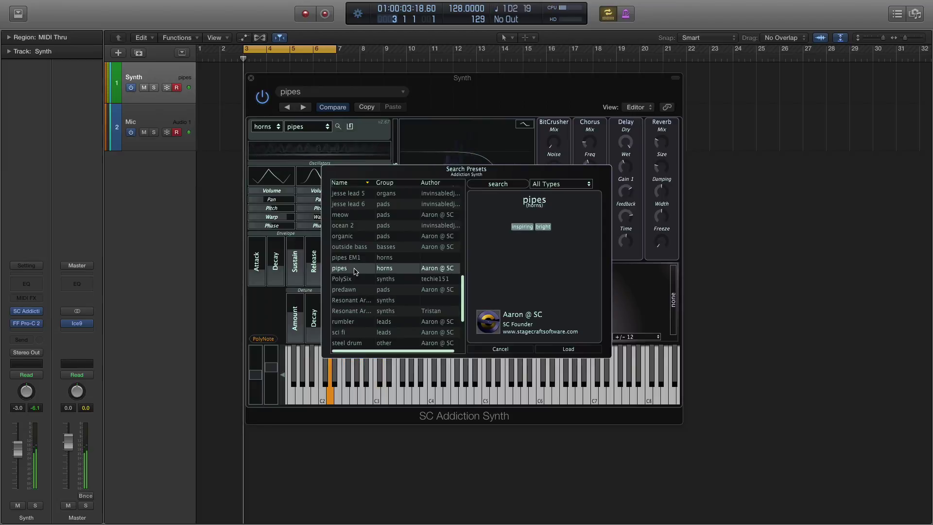
pyautogui.click(355, 282)
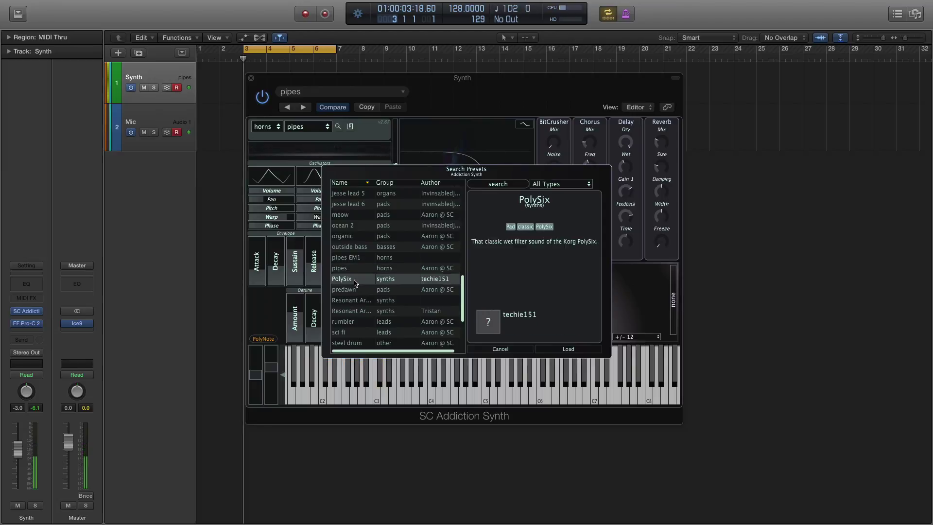
pyautogui.doubleClick(355, 282)
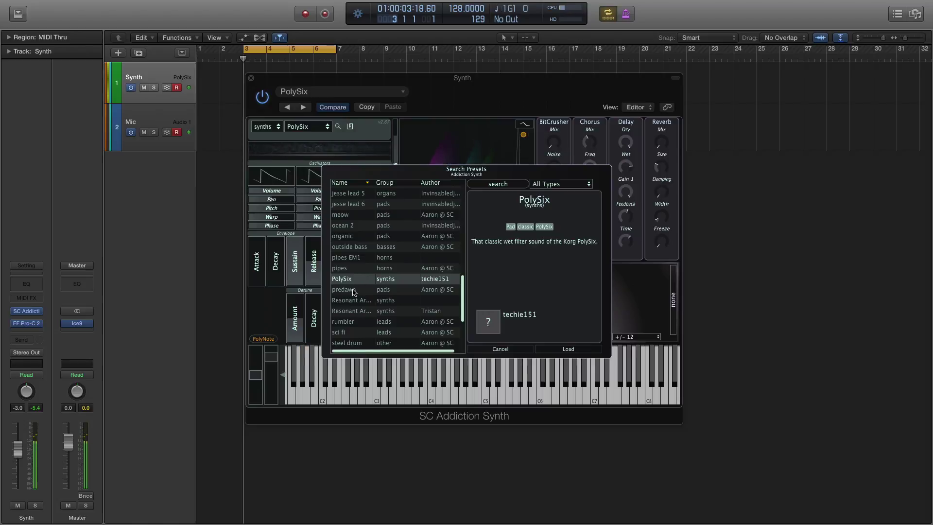
pyautogui.click(353, 291)
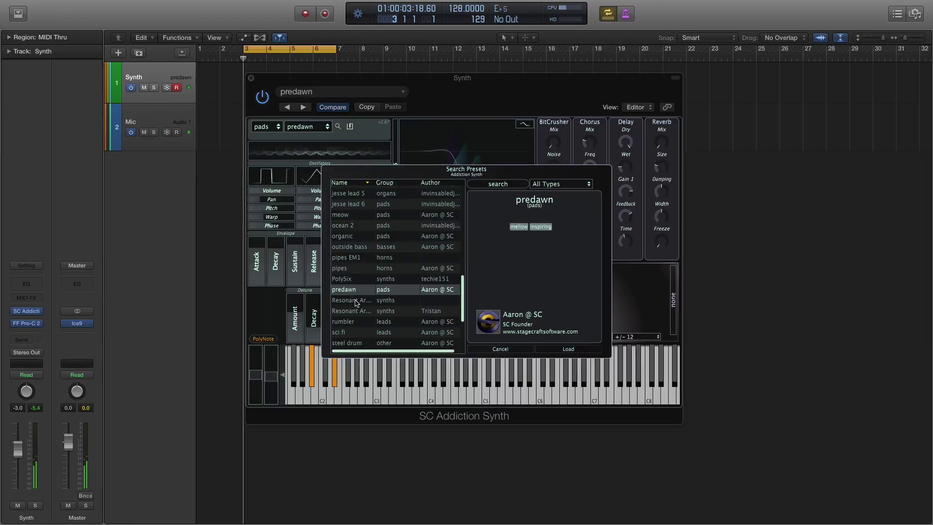
pyautogui.click(351, 300)
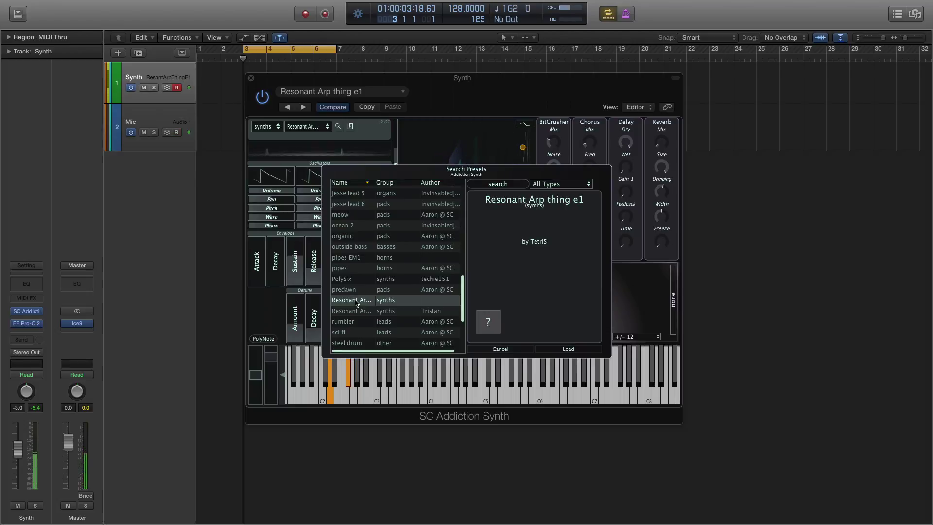
pyautogui.click(356, 311)
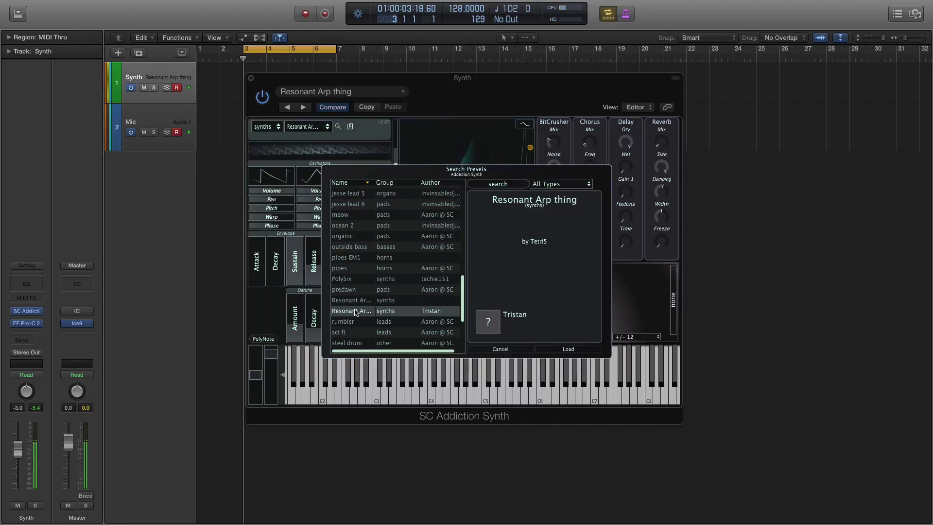
pyautogui.click(347, 321)
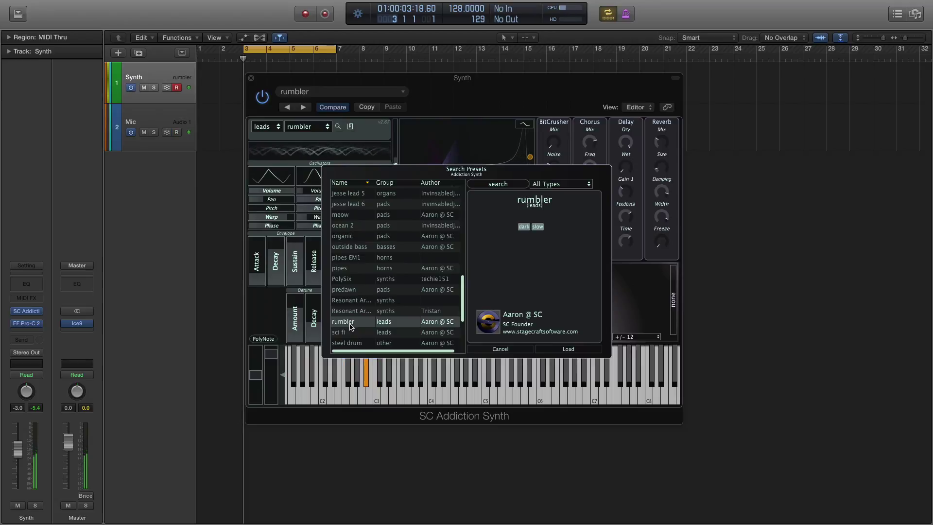
pyautogui.click(348, 334)
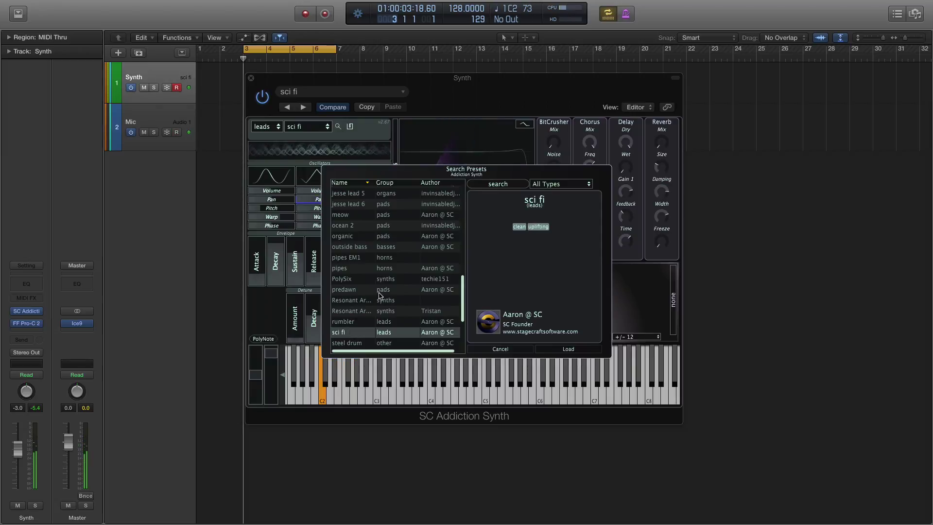
# - Audition steel drum, sunburns, tactic, the platypus, tight end, time machine, voyage, warm organ, then wood sprite
pyautogui.scroll(-5, 378, 298)
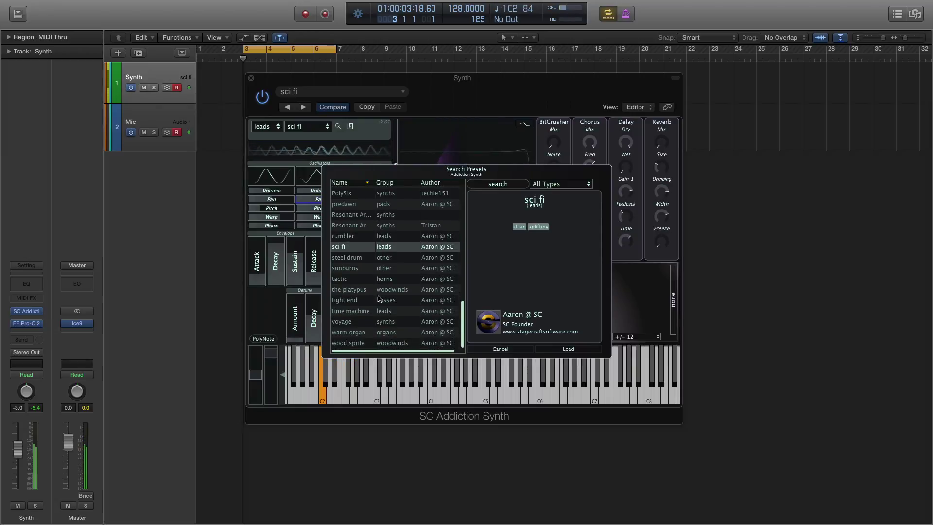
pyautogui.click(358, 257)
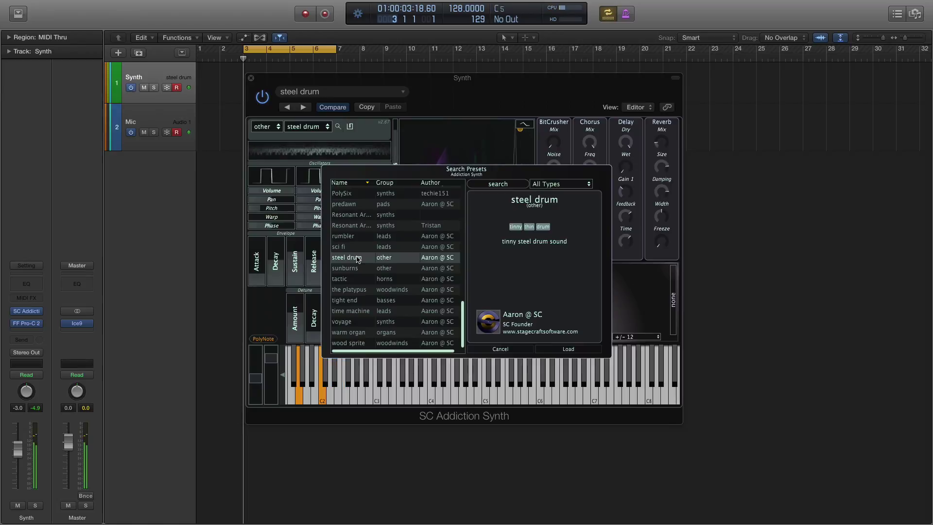
pyautogui.click(355, 268)
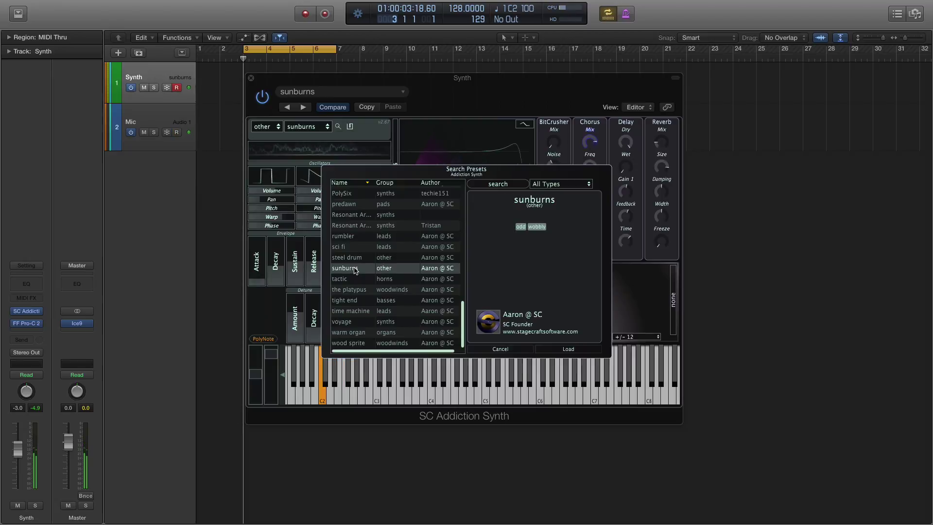
pyautogui.click(350, 280)
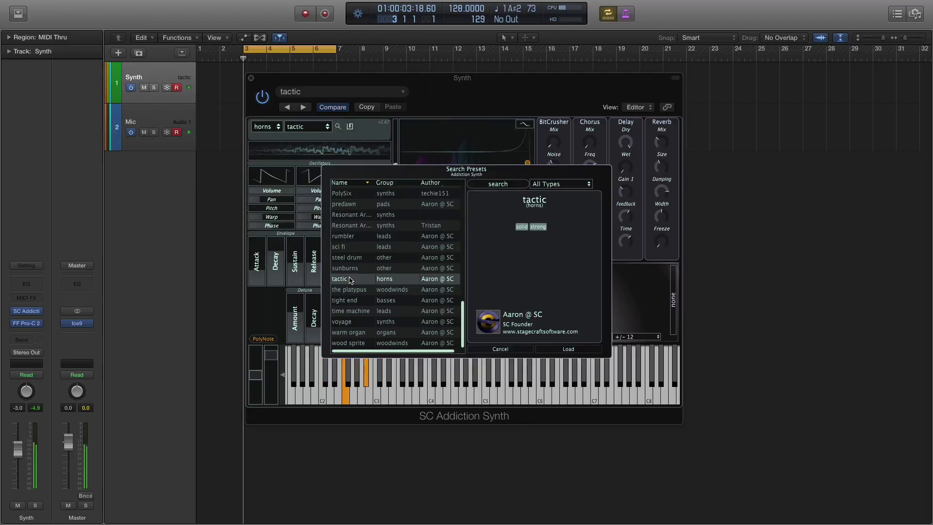
pyautogui.click(349, 290)
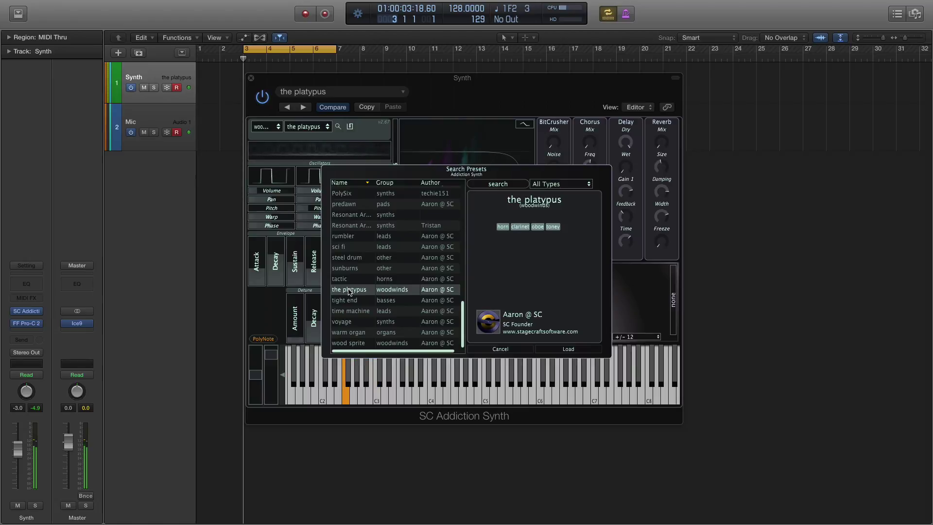
pyautogui.click(350, 305)
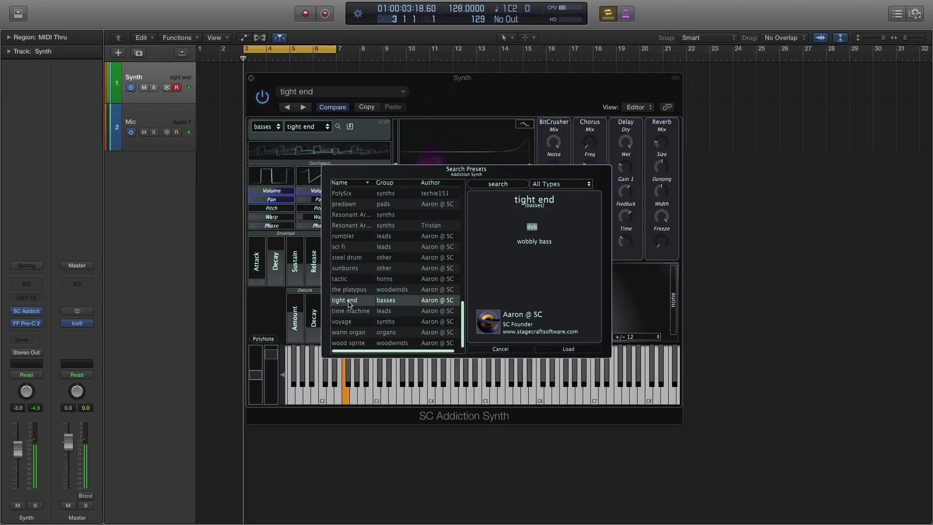
pyautogui.click(348, 312)
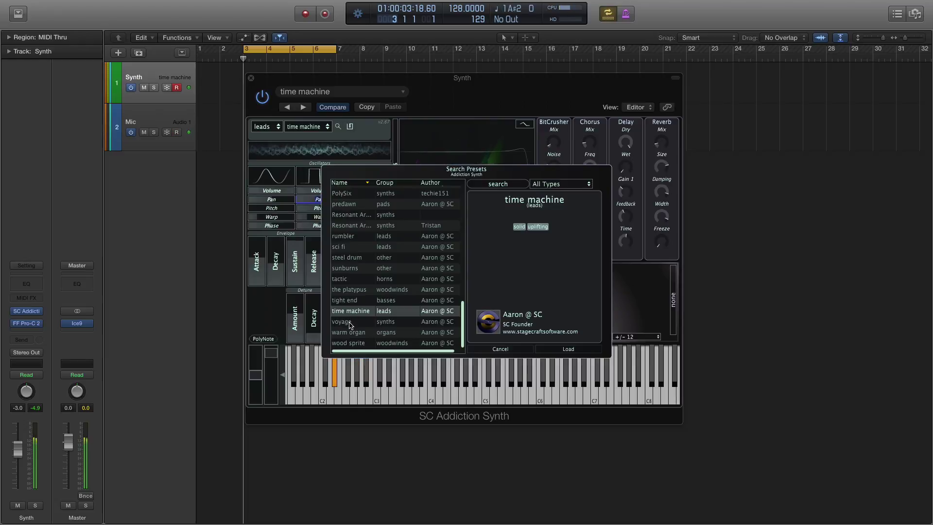
pyautogui.click(350, 323)
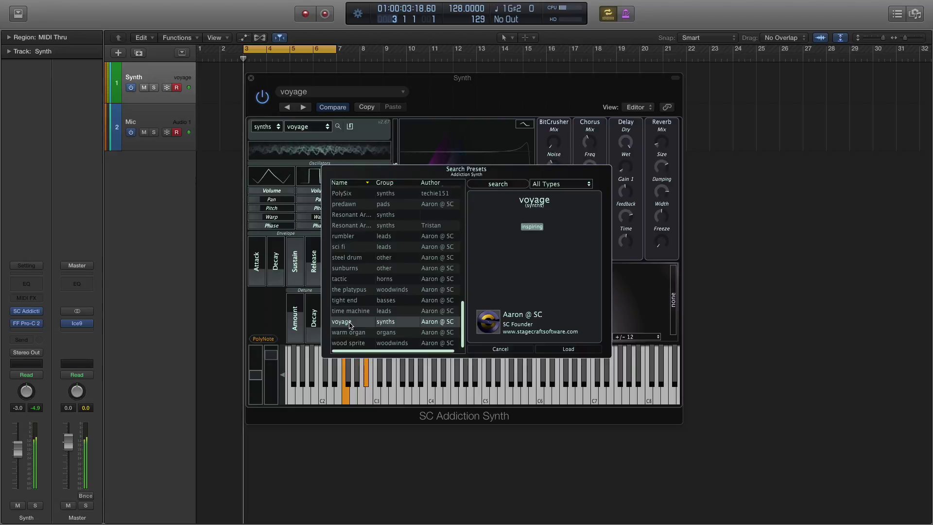
pyautogui.click(350, 335)
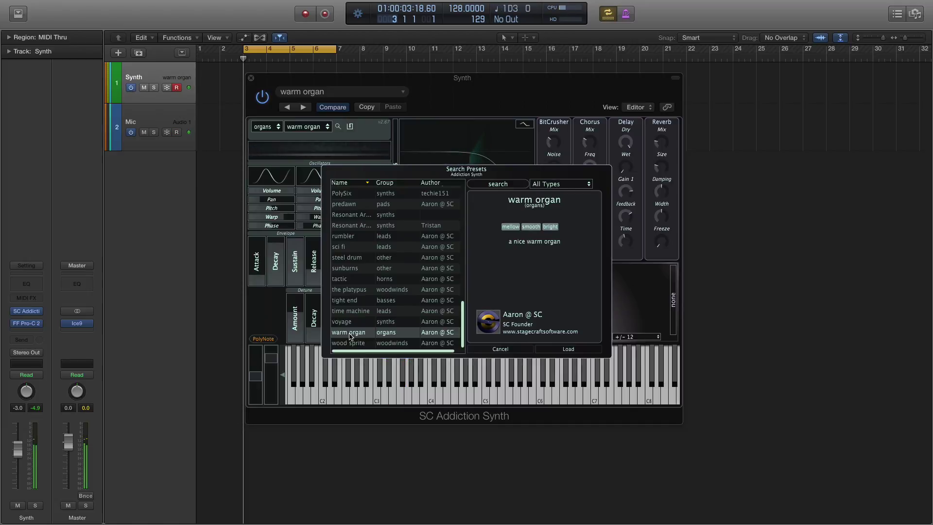
pyautogui.click(351, 344)
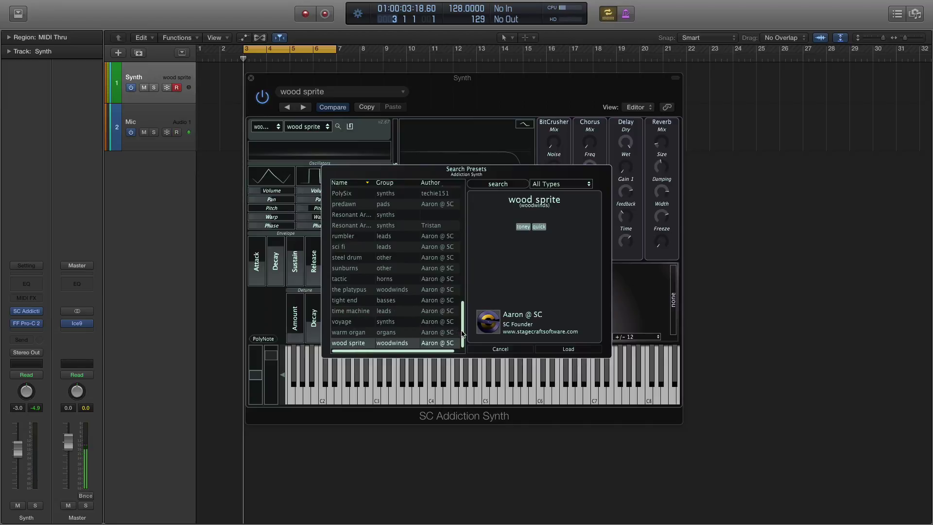
# - Load the initialize preset and close the Search Presets browser with Cancel
pyautogui.moveTo(463, 333); pyautogui.dragTo(462, 270)
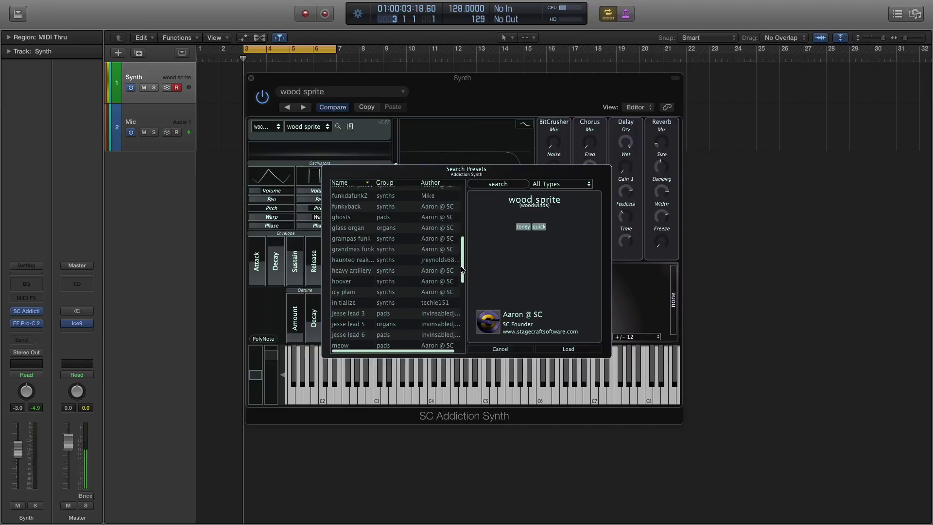
pyautogui.click(349, 303)
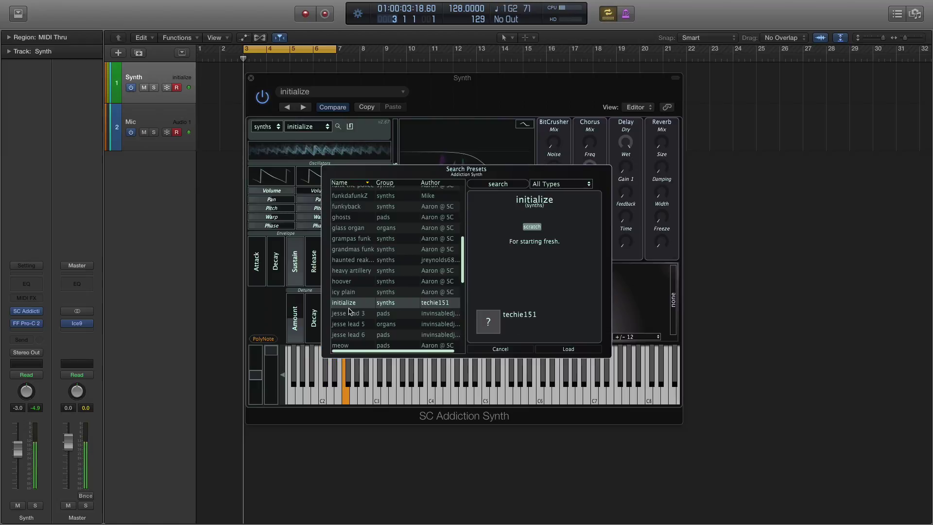
pyautogui.click(500, 348)
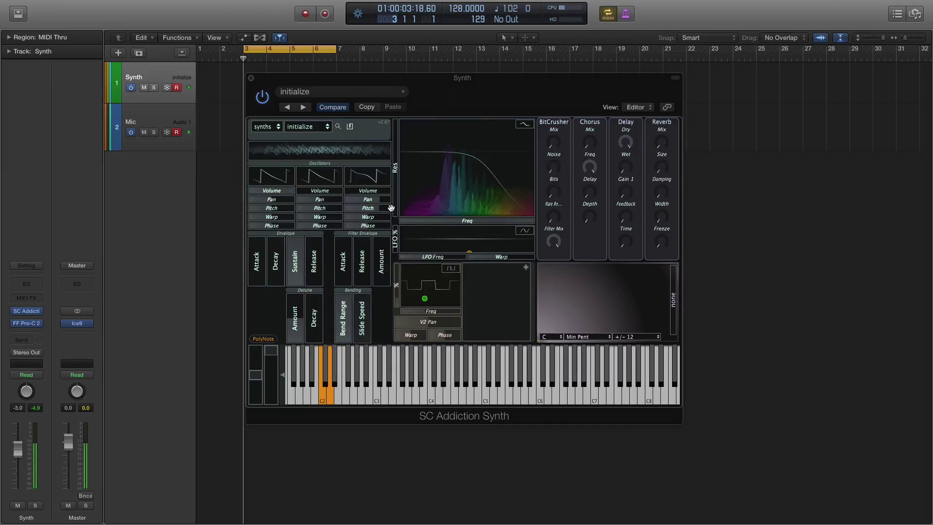
# - Keep oscillator 1 on saw, raise oscillator 2's volume and lower oscillator 3's volume
pyautogui.click(277, 177)
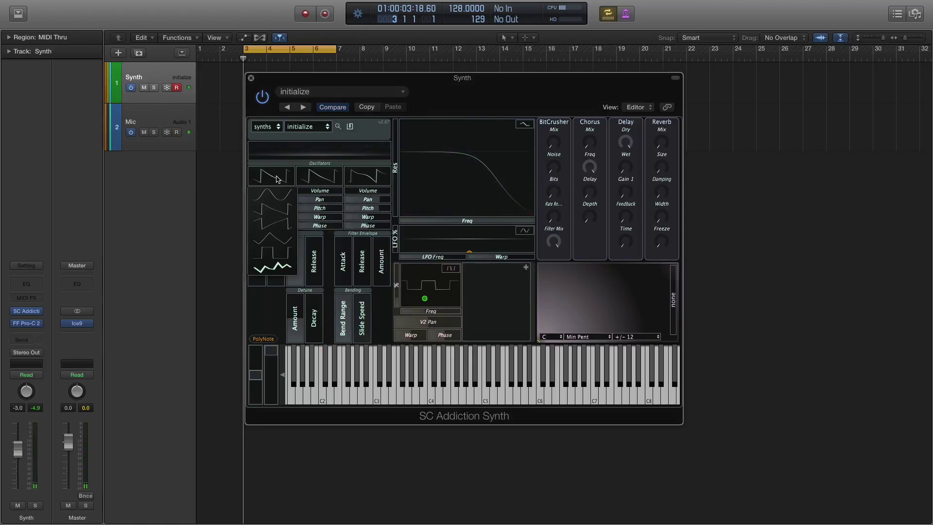
pyautogui.click(277, 179)
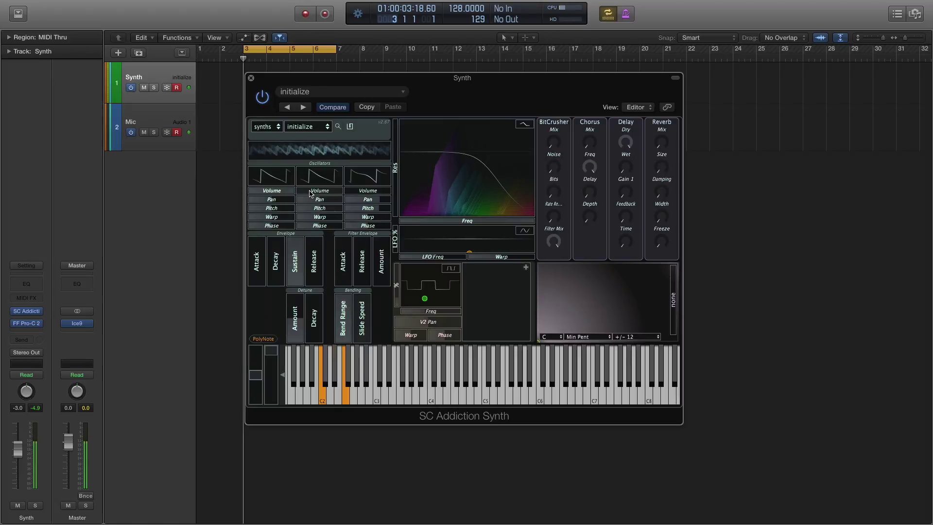
pyautogui.click(309, 192)
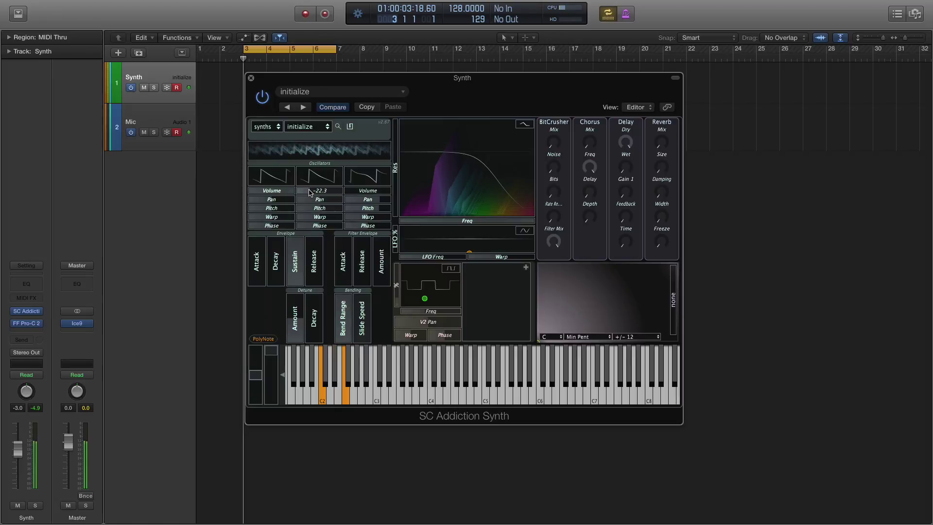
pyautogui.moveTo(325, 211)
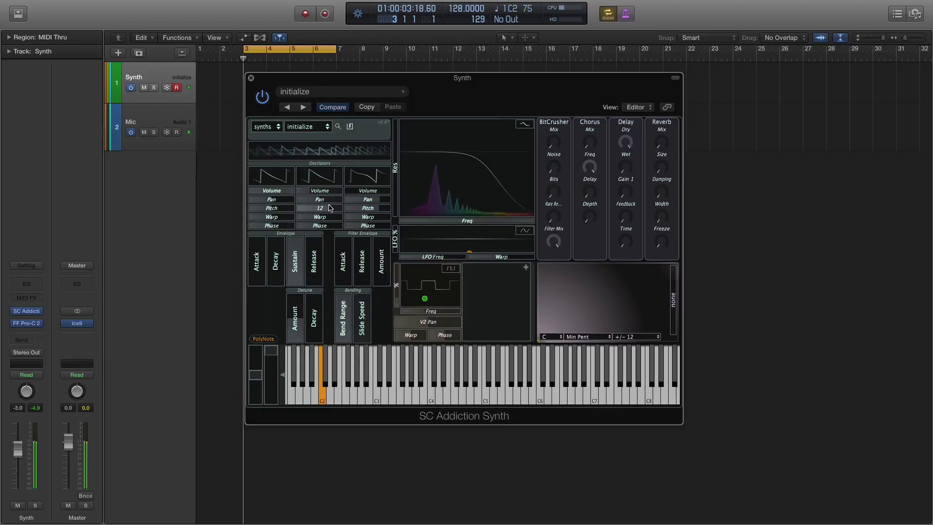
pyautogui.moveTo(334, 194); pyautogui.dragTo(311, 215)
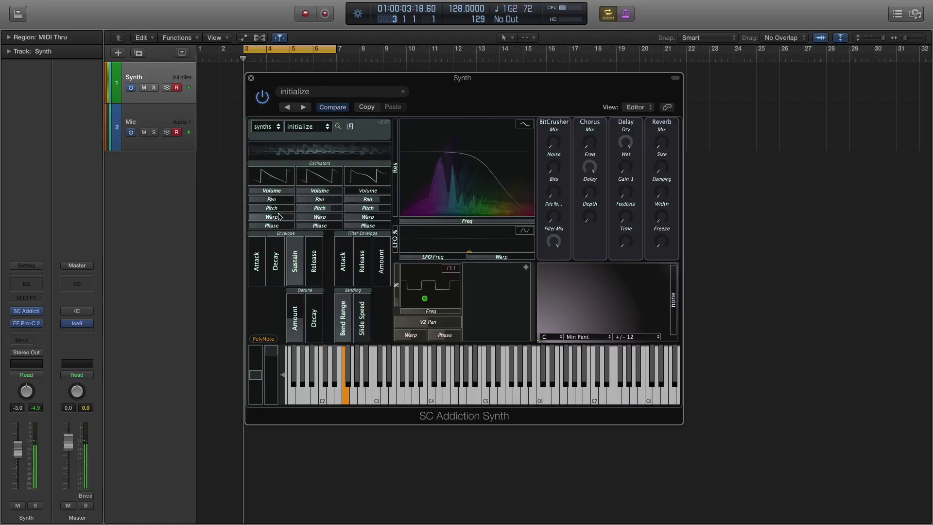
pyautogui.moveTo(361, 188); pyautogui.dragTo(365, 192)
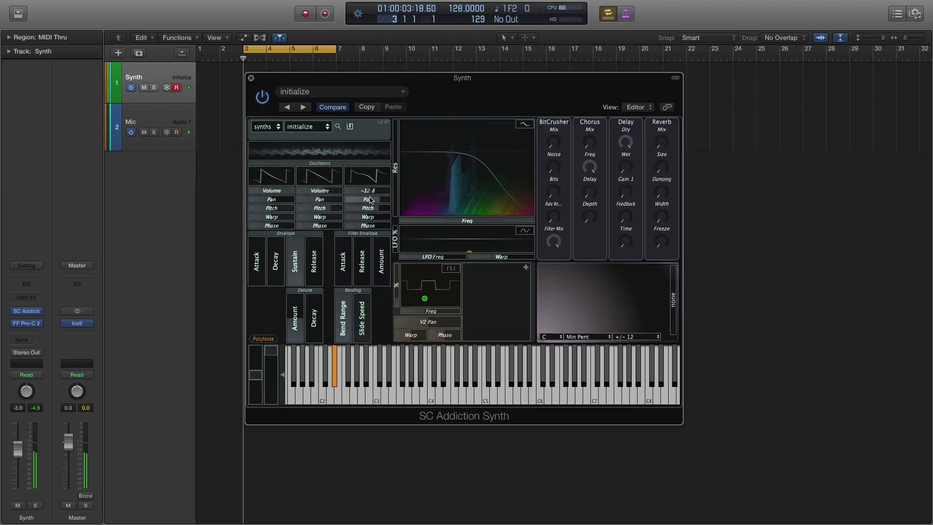
# - Switch oscillator 3 to a sine wave and tune its pitch down toward -12 semitones
pyautogui.click(369, 180)
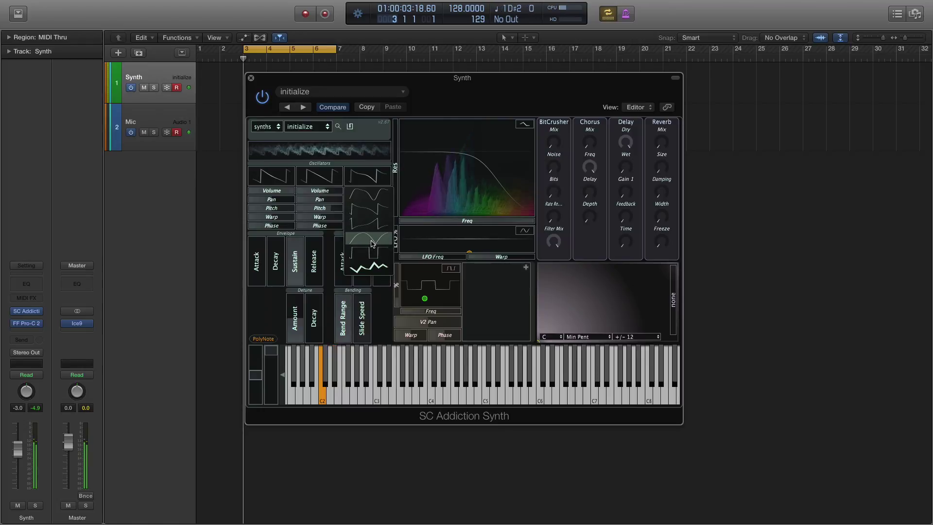
pyautogui.click(371, 241)
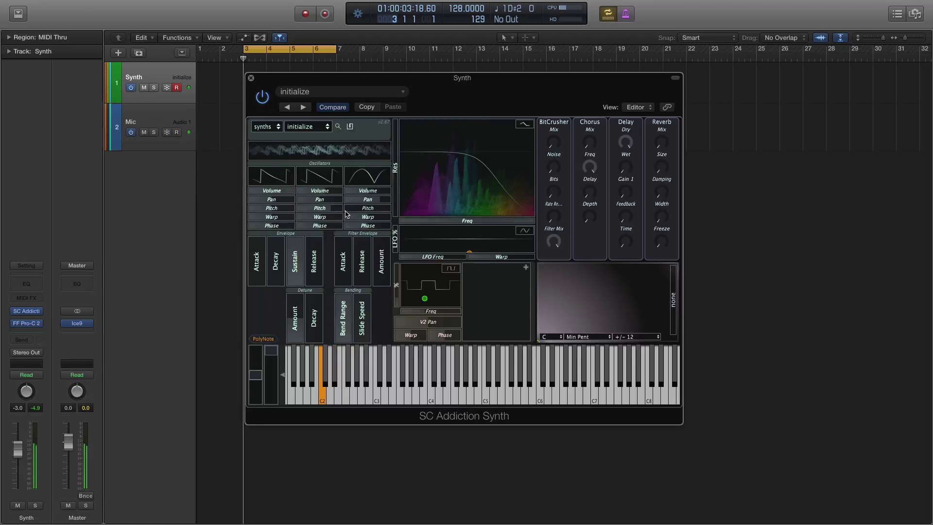
pyautogui.moveTo(352, 210); pyautogui.dragTo(357, 214)
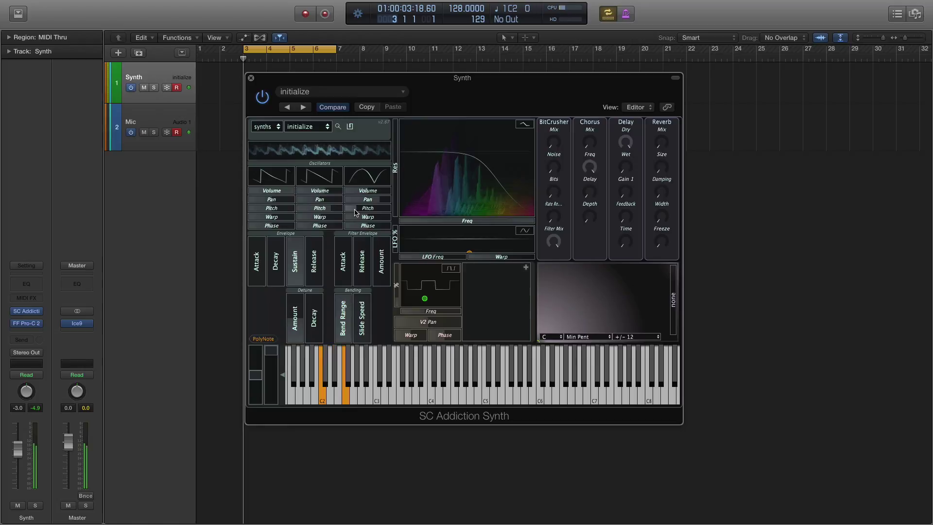
pyautogui.moveTo(355, 212); pyautogui.dragTo(354, 219)
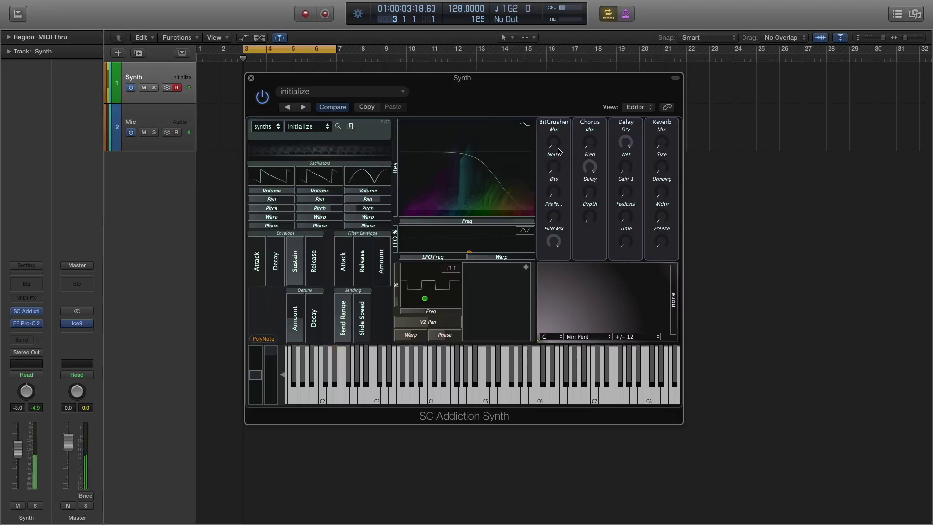
# - Raise BitCrusher and Chorus mix (about 28%), lengthen Chorus Delay, and boost filter resonance into a sharp peak
pyautogui.moveTo(558, 146); pyautogui.dragTo(557, 116)
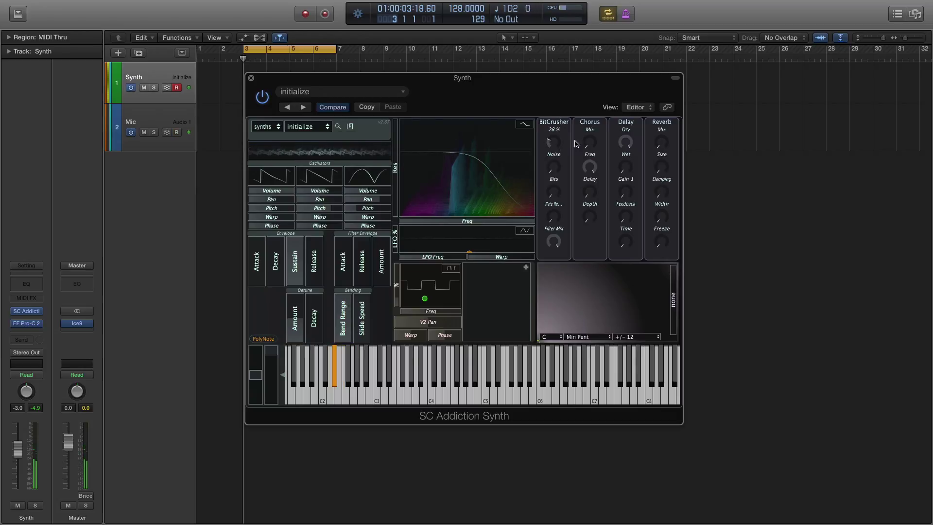
pyautogui.moveTo(588, 138); pyautogui.dragTo(588, 93)
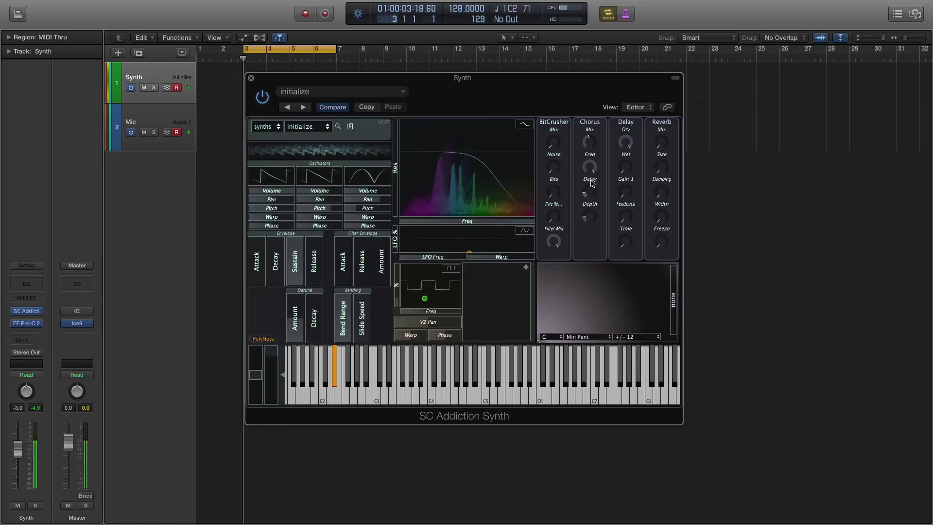
pyautogui.moveTo(592, 193); pyautogui.dragTo(593, 185)
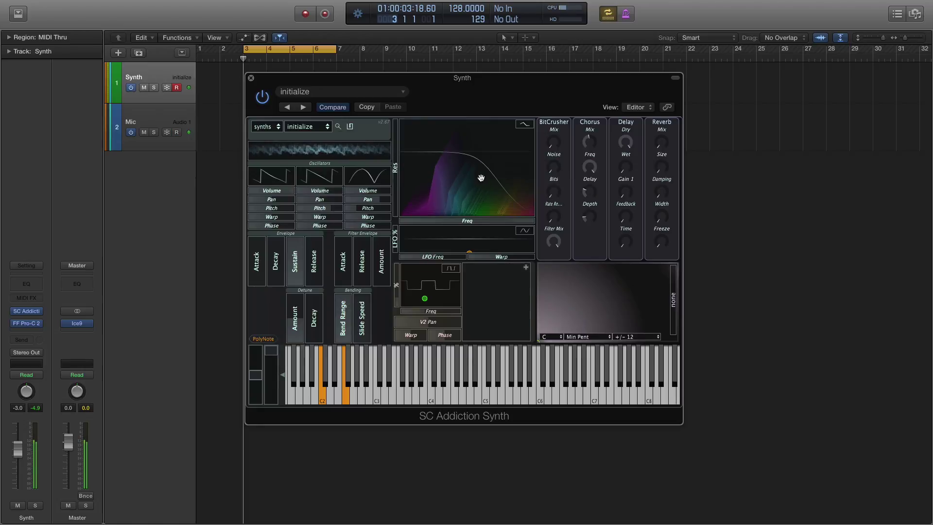
pyautogui.moveTo(477, 181); pyautogui.dragTo(494, 159)
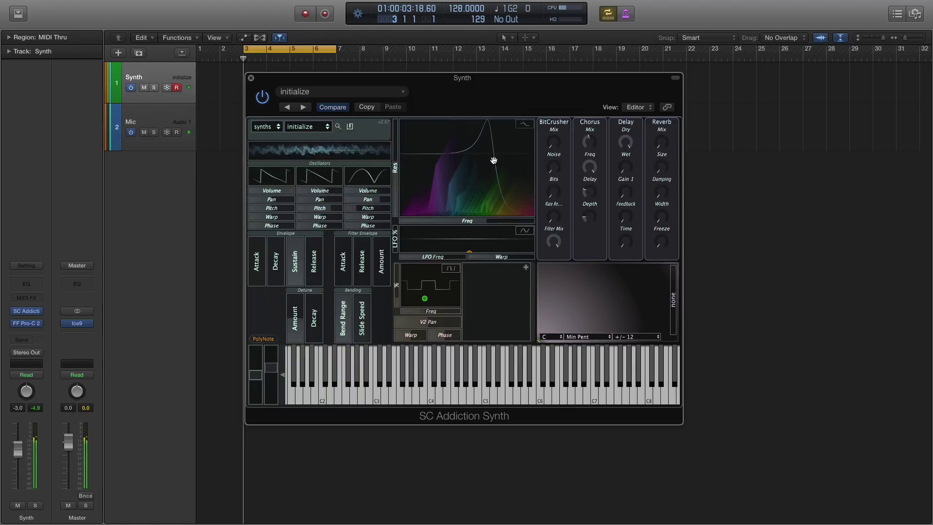
# - Change the LFO shape from square to a wave and adjust its waveform depth
pyautogui.click(449, 270)
pyautogui.click(466, 281)
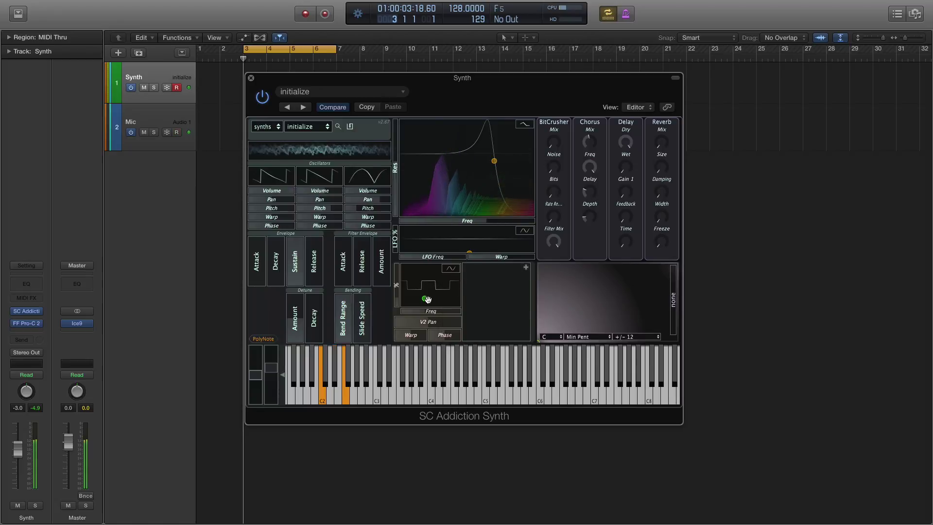
pyautogui.moveTo(427, 299); pyautogui.dragTo(431, 293)
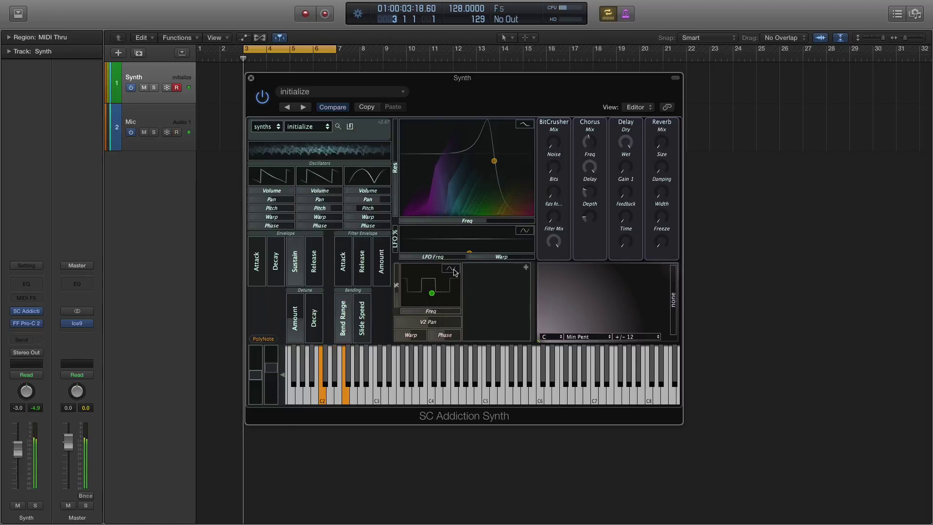
pyautogui.click(454, 271)
pyautogui.click(459, 283)
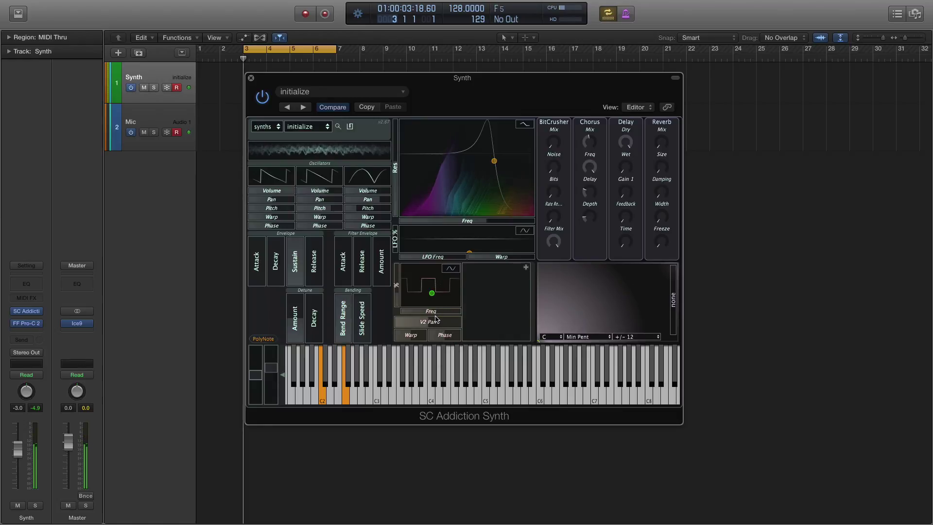
# - Pick a new filter LFO waveform, leaving the modulation slot with no target assigned
pyautogui.click(526, 266)
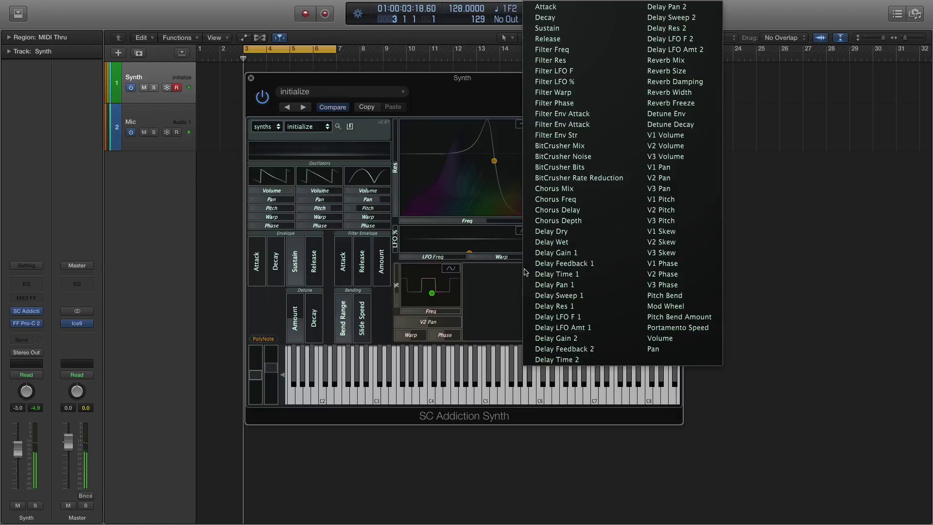
pyautogui.click(505, 275)
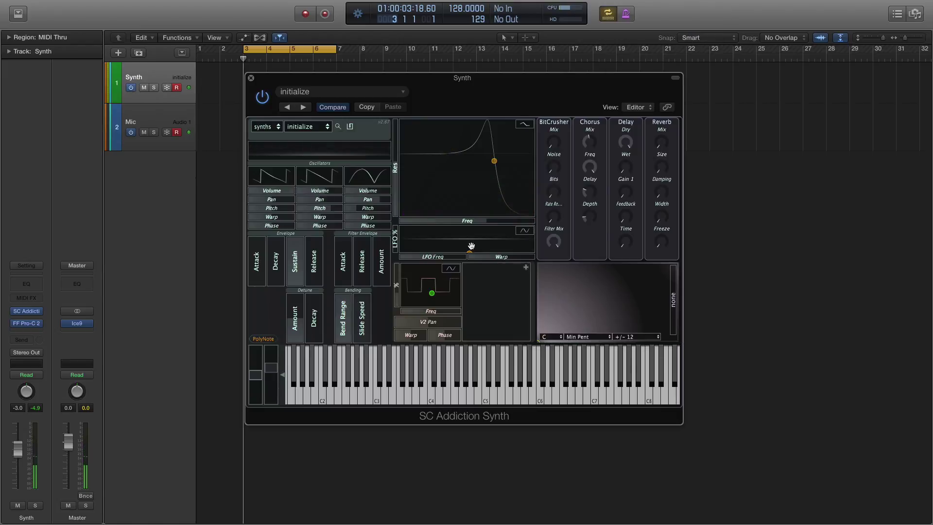
pyautogui.click(523, 231)
pyautogui.click(549, 242)
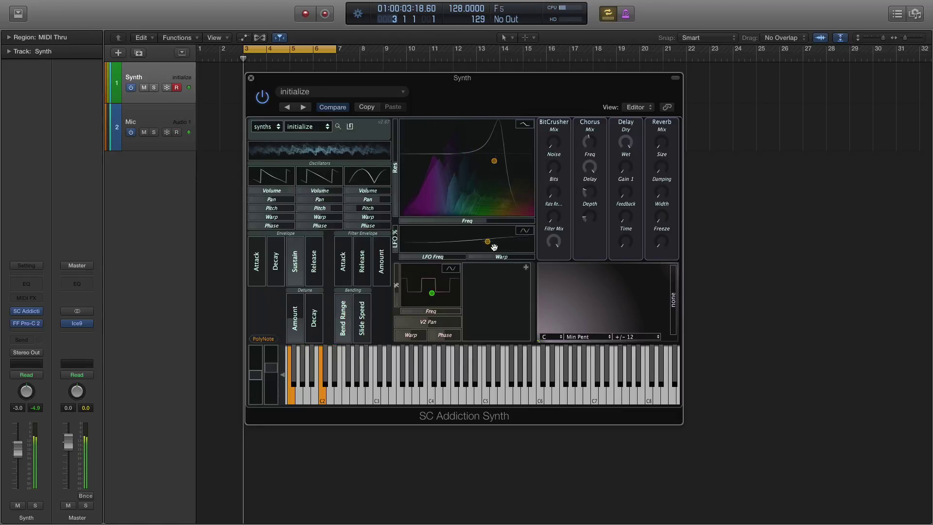
pyautogui.click(526, 268)
pyautogui.click(514, 286)
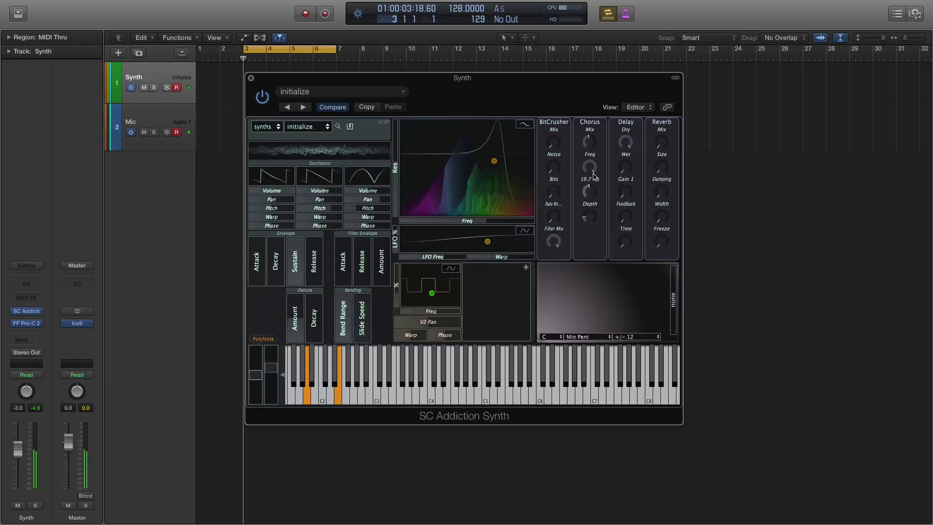
# - Assign Chorus Delay as the second LFO's modulation target and bend its curve downward
pyautogui.click(527, 268)
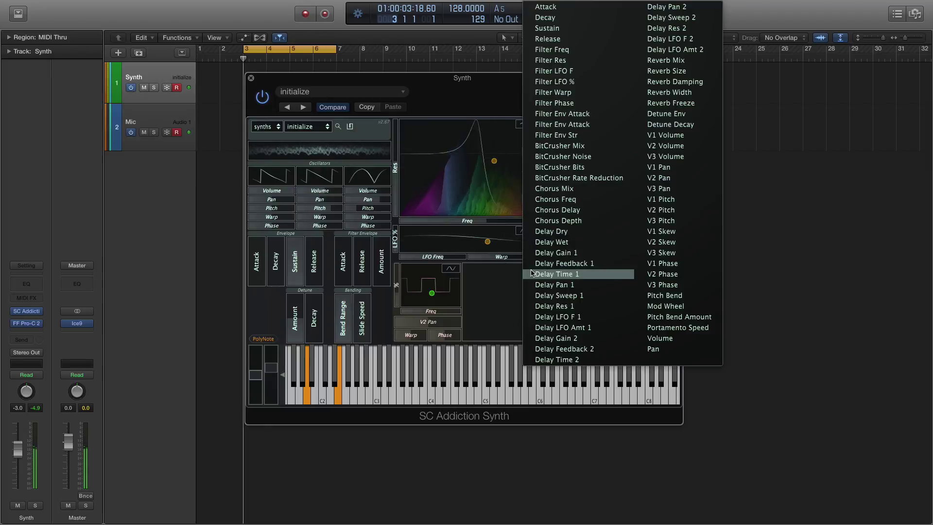
pyautogui.click(543, 214)
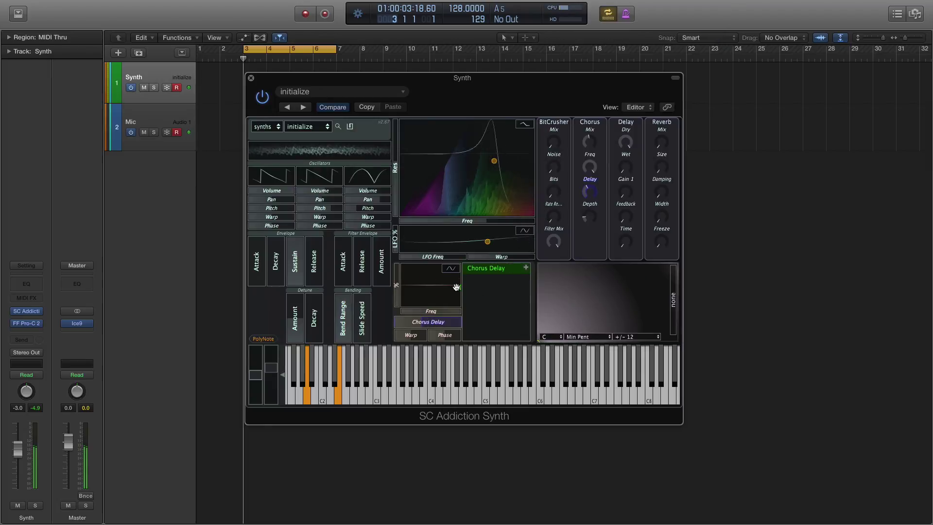
pyautogui.moveTo(456, 287); pyautogui.dragTo(441, 301)
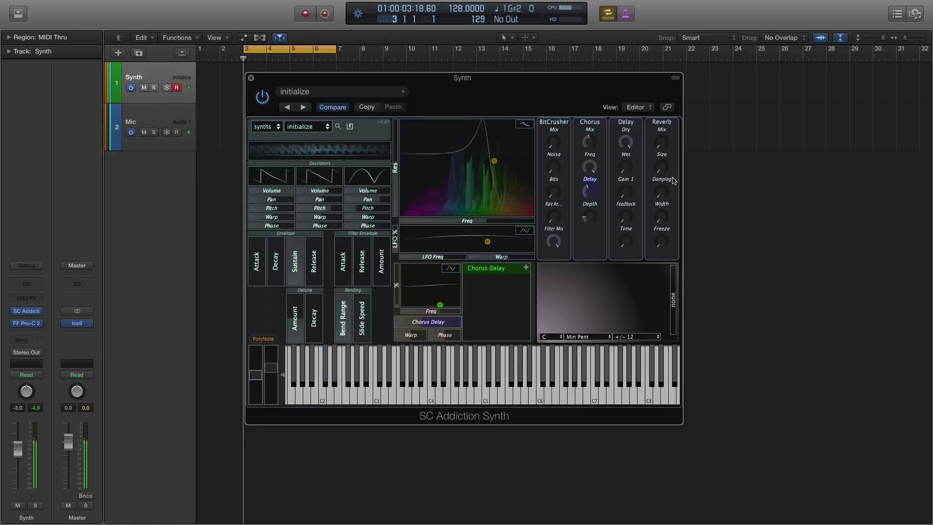
pyautogui.moveTo(627, 143)
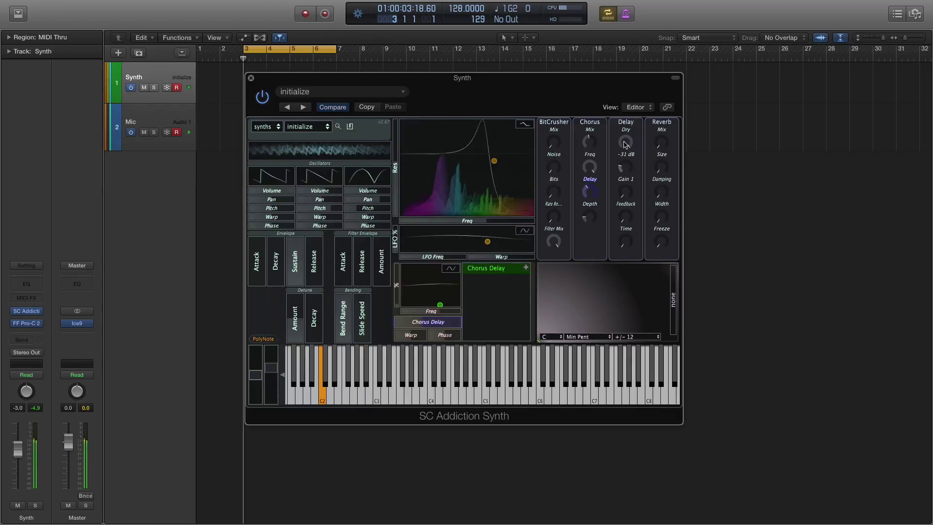
# - Raise the delay gain level and turn the delay wet level up to maximum
pyautogui.moveTo(625, 147); pyautogui.dragTo(624, 124)
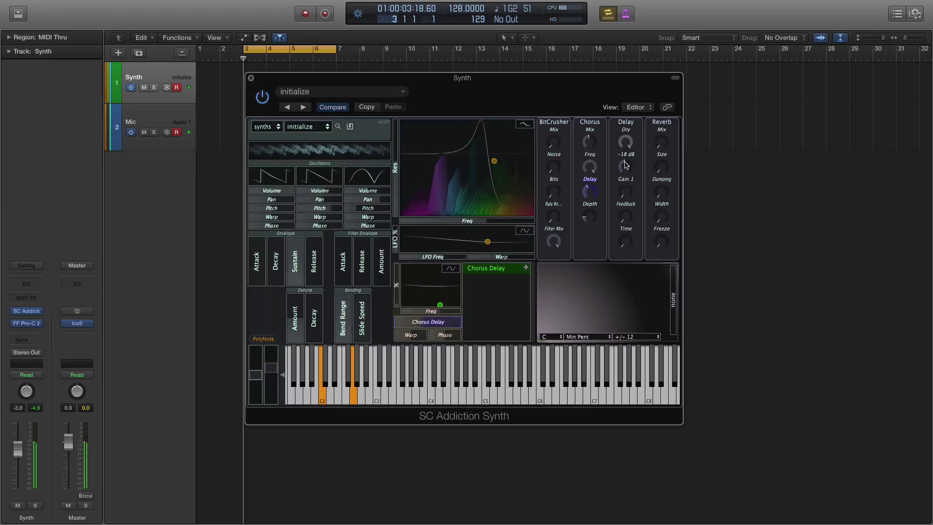
pyautogui.moveTo(627, 175)
pyautogui.moveTo(626, 175); pyautogui.dragTo(626, 134)
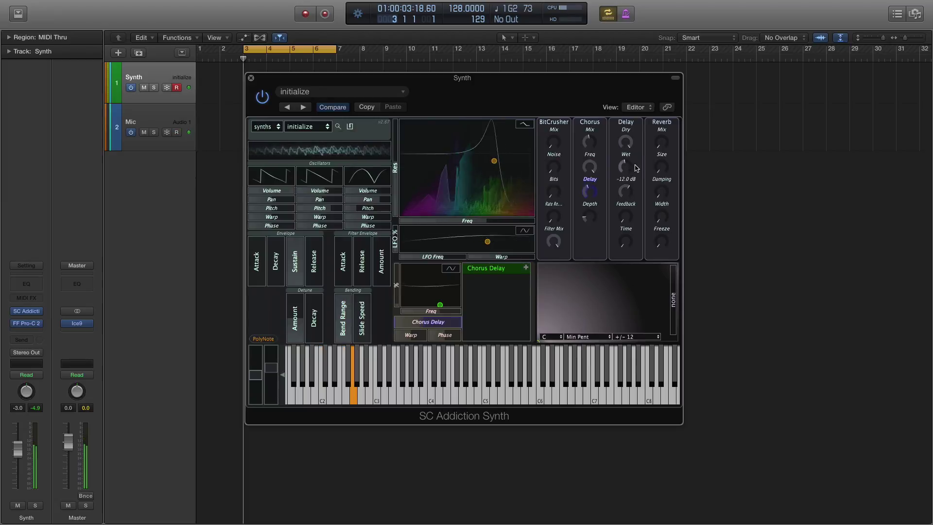
pyautogui.moveTo(627, 166); pyautogui.dragTo(624, 113)
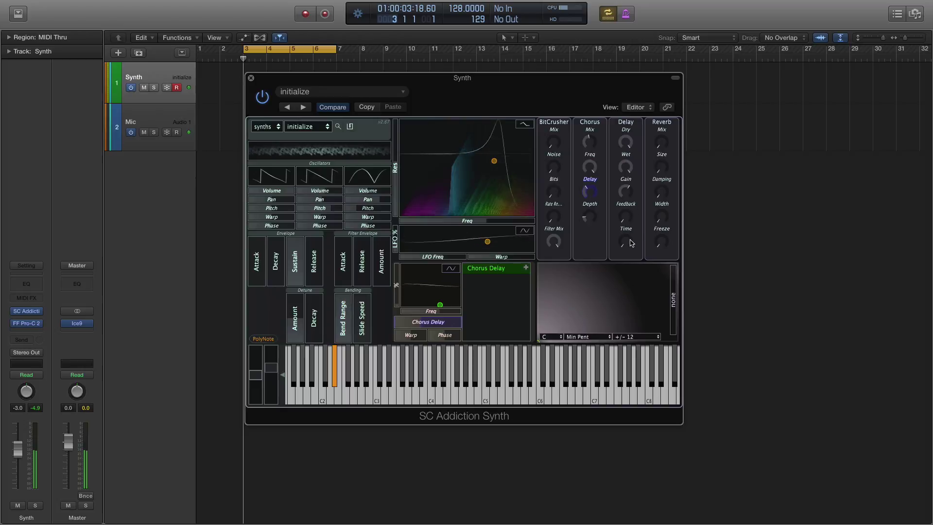
# - Set the delay time to 1/8 and the feedback to 39 %
pyautogui.moveTo(630, 243); pyautogui.dragTo(627, 220)
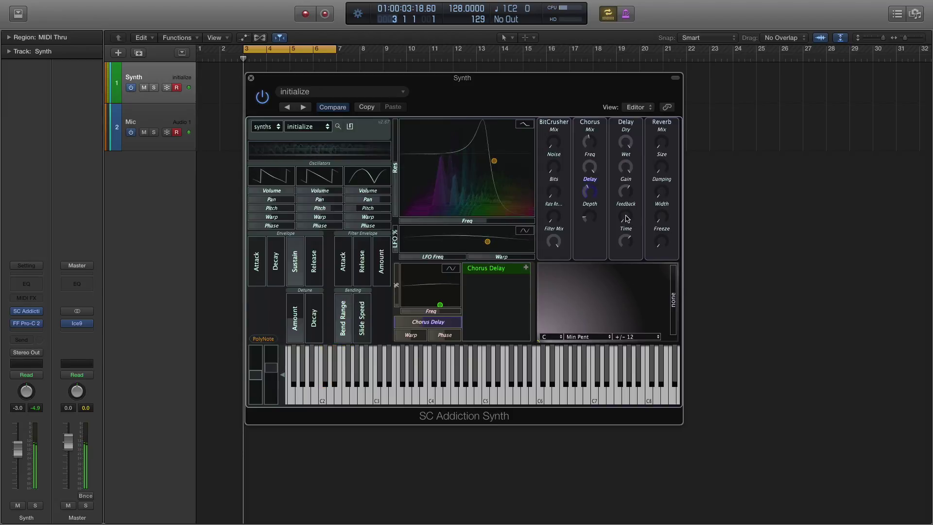
pyautogui.moveTo(624, 193)
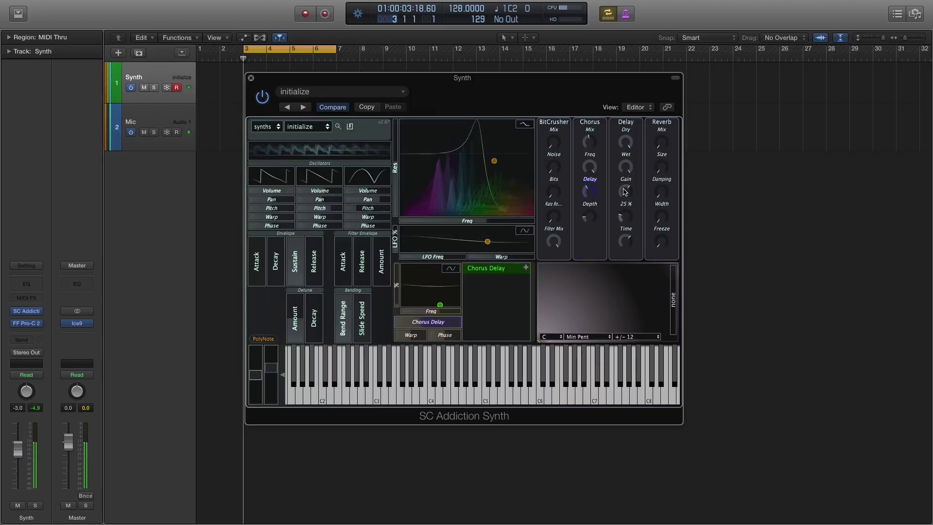
pyautogui.moveTo(623, 191); pyautogui.dragTo(618, 174)
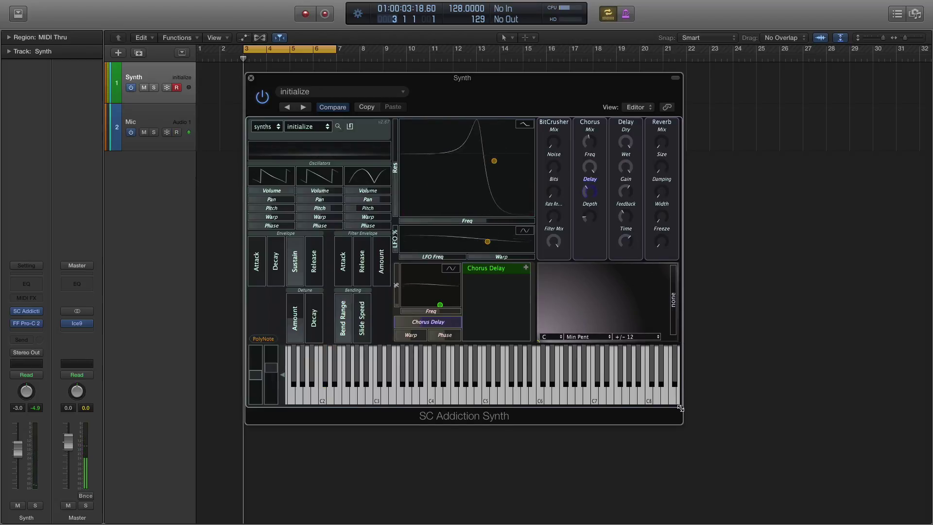
# - Enlarge the synth window, audition a high note, and raise Reverb Mix to 36 %
pyautogui.moveTo(680, 408); pyautogui.dragTo(684, 520)
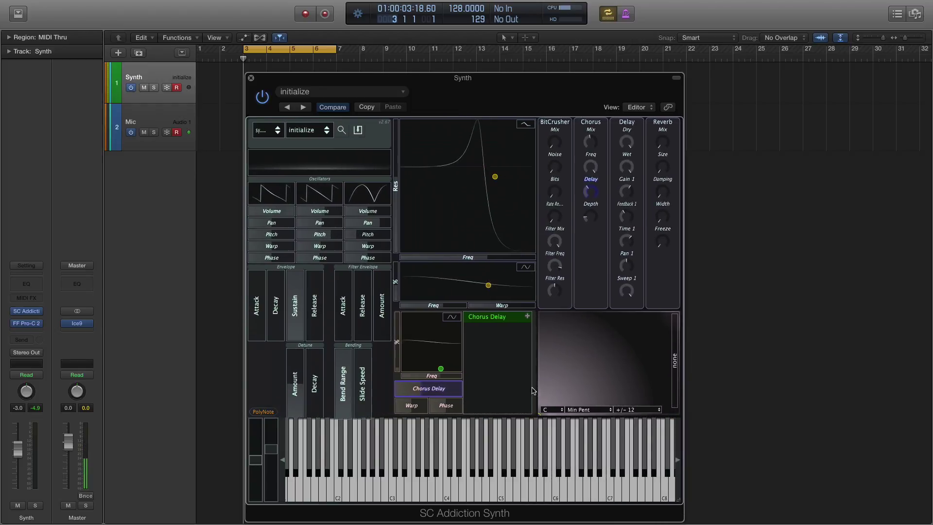
pyautogui.click(528, 317)
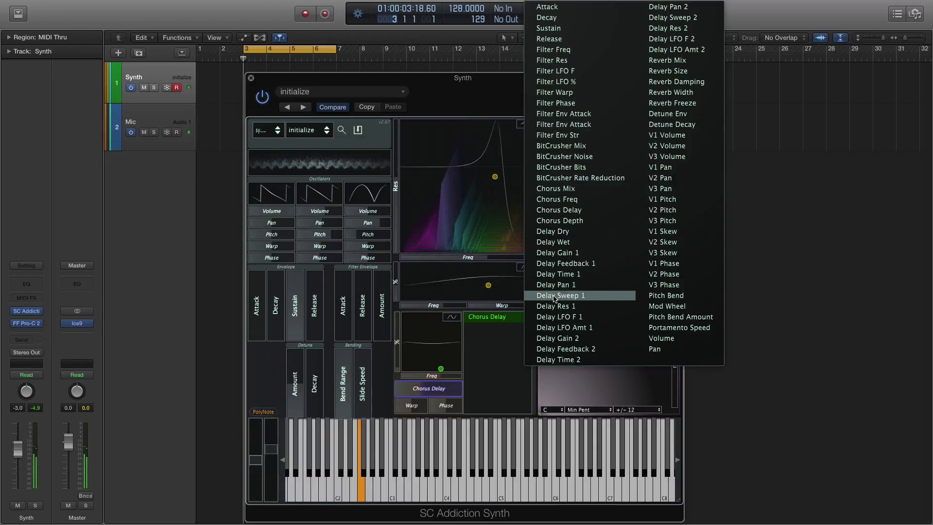
pyautogui.click(507, 350)
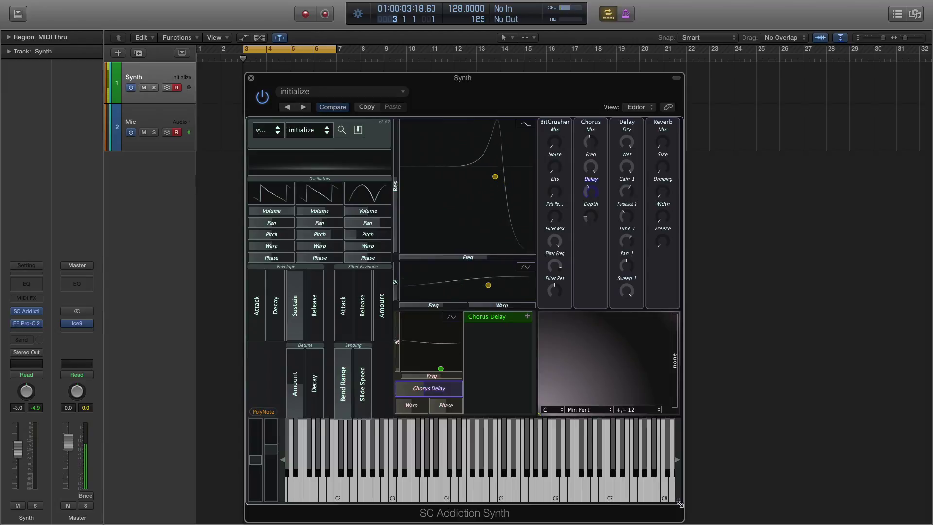
pyautogui.click(651, 456)
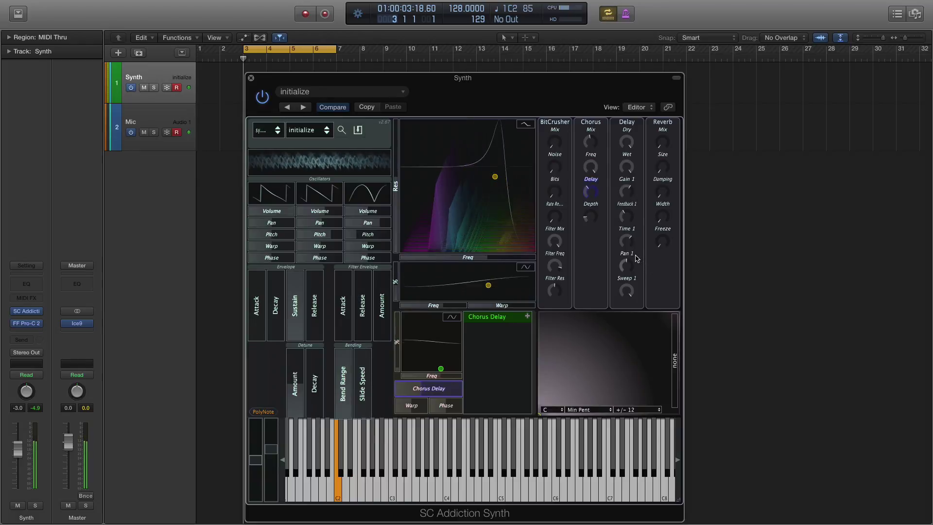
pyautogui.moveTo(661, 145); pyautogui.dragTo(664, 111)
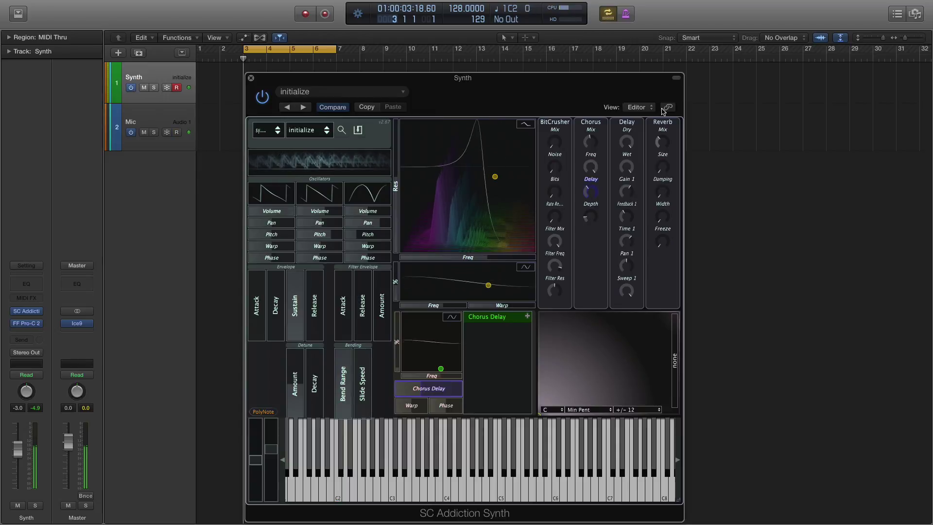
# - Set reverb size to 0.72 and damping to 0.34, then turn size back to 0
pyautogui.moveTo(662, 173); pyautogui.dragTo(664, 107)
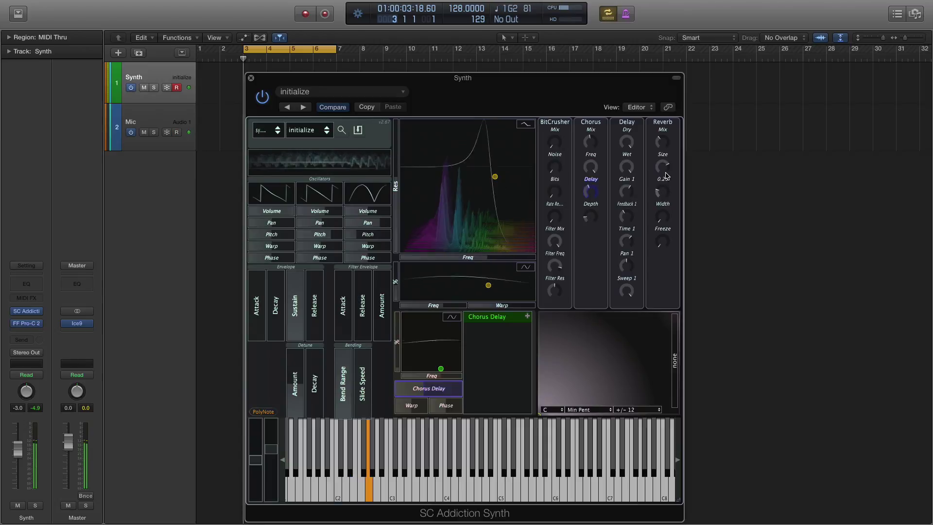
pyautogui.moveTo(665, 170); pyautogui.dragTo(666, 110)
pyautogui.moveTo(666, 167); pyautogui.dragTo(665, 188)
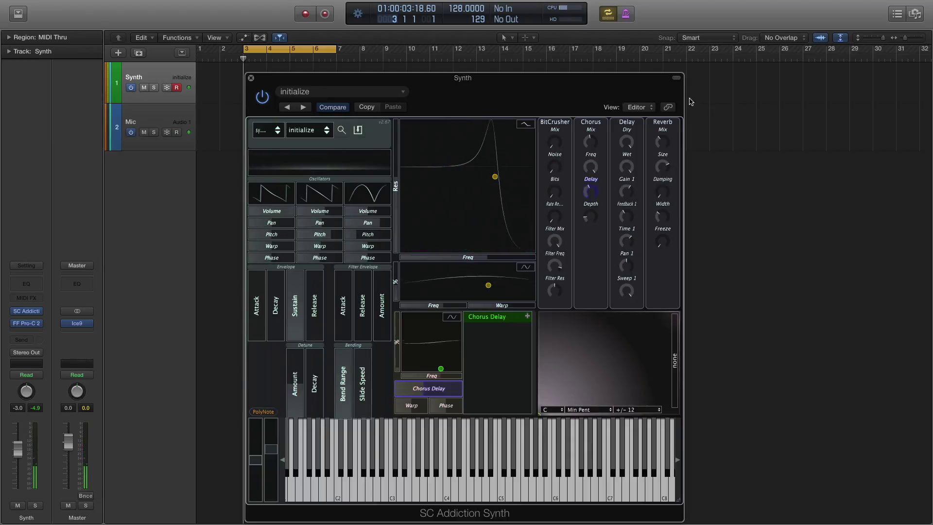
# - Take the Reverb Mix knob from 36 % all the way down to 0 %
pyautogui.moveTo(662, 142); pyautogui.dragTo(664, 195)
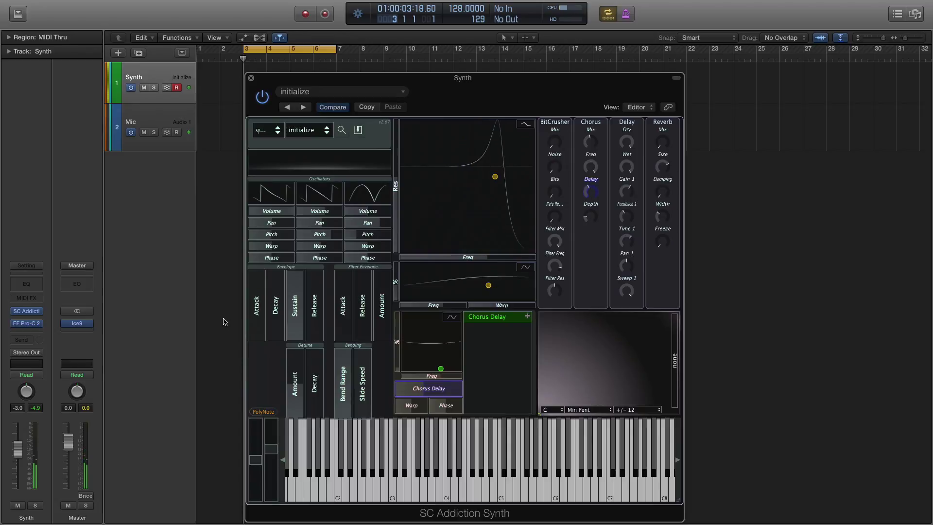
# - Find PolySix in the Search Presets browser and load it into SC Addiction Synth
pyautogui.click(327, 131)
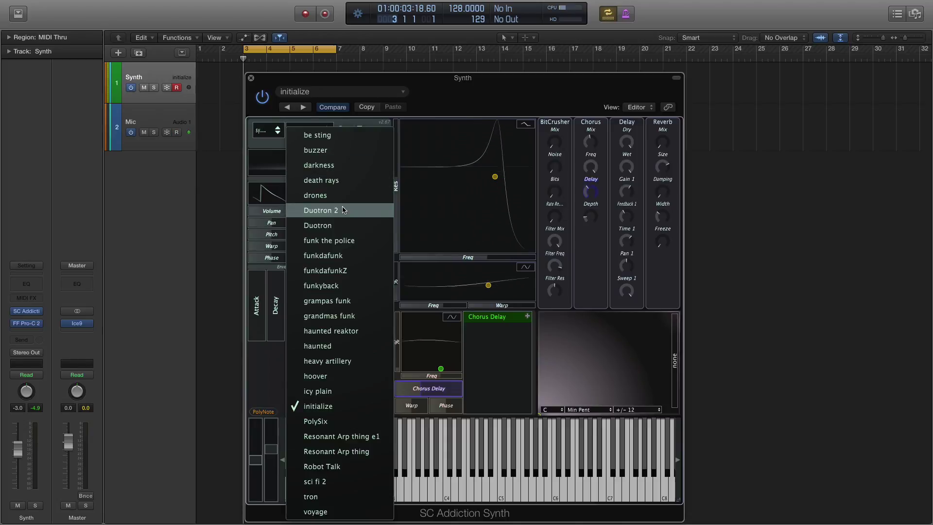
pyautogui.click(343, 129)
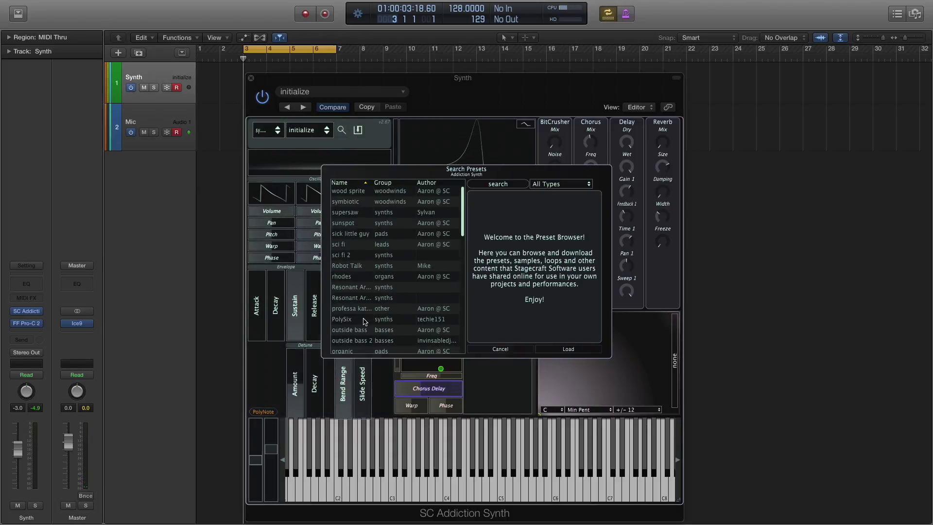
pyautogui.click(362, 320)
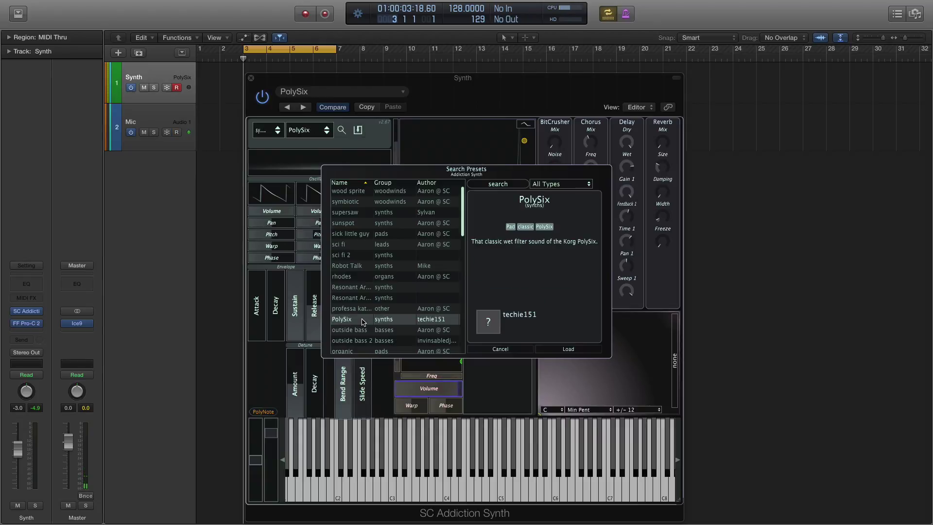